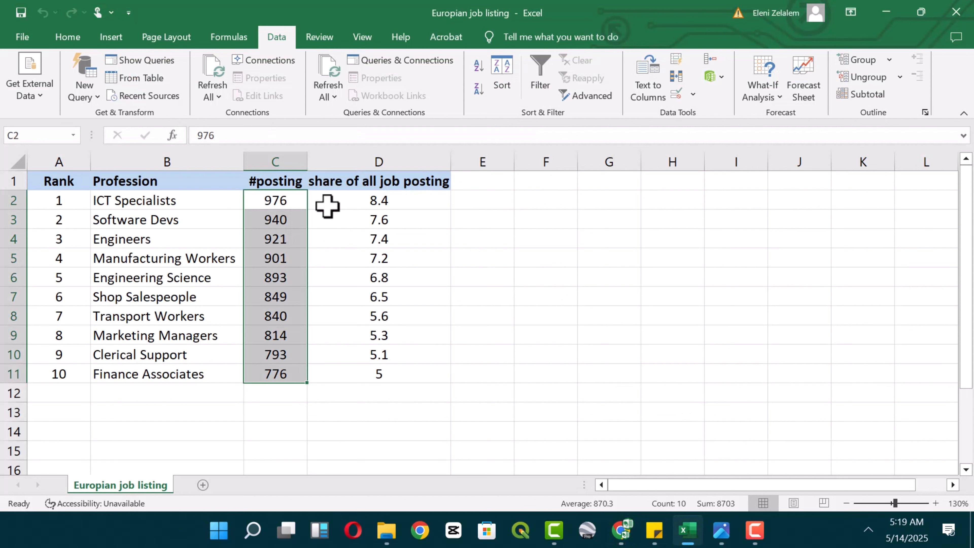
Review the share of all job posting and Profession columns in the job listing worksheet.
{"action": "left_click", "coordinate": [328, 206]}
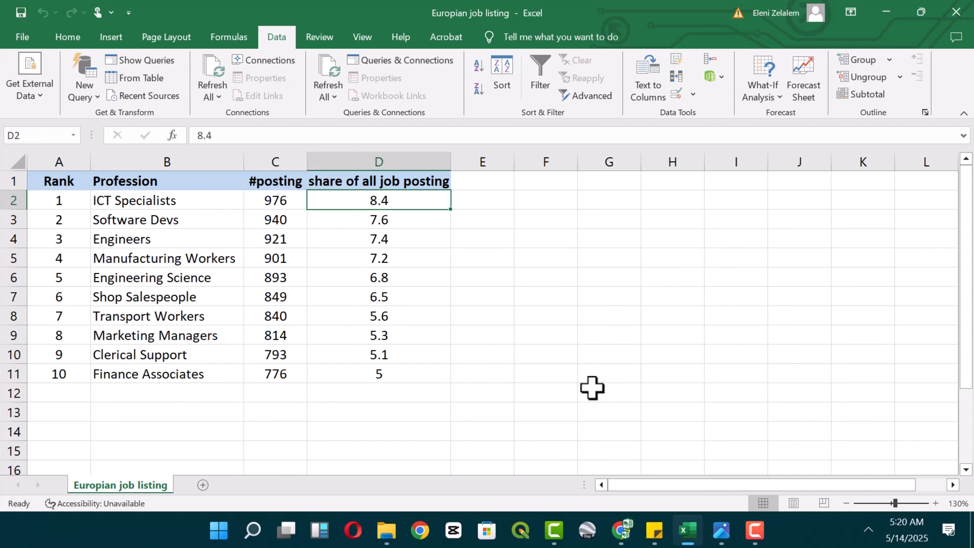
{"action": "left_click", "coordinate": [163, 204]}
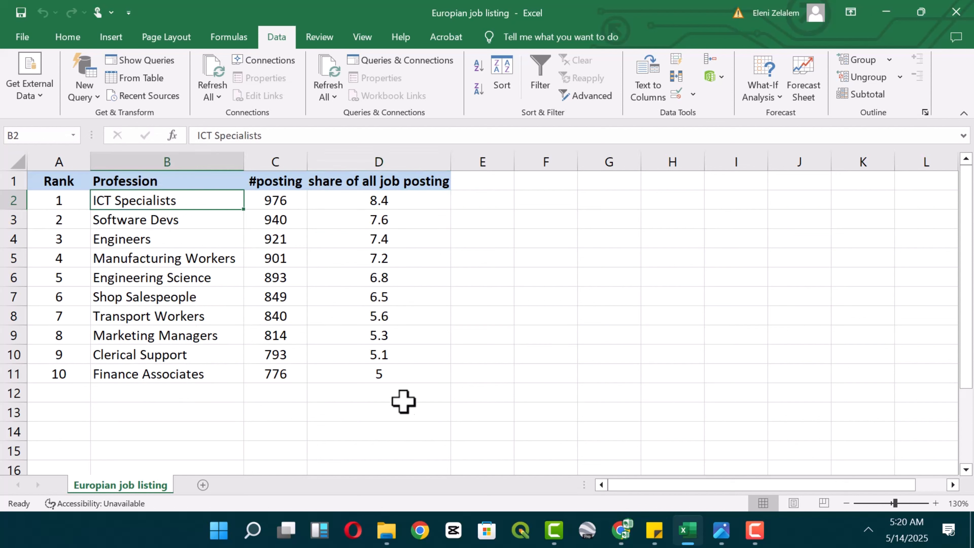
Switch to the Charticulator website in Chrome and examine its home page, including the feature descriptions and example charts.
{"action": "left_click", "coordinate": [620, 538]}
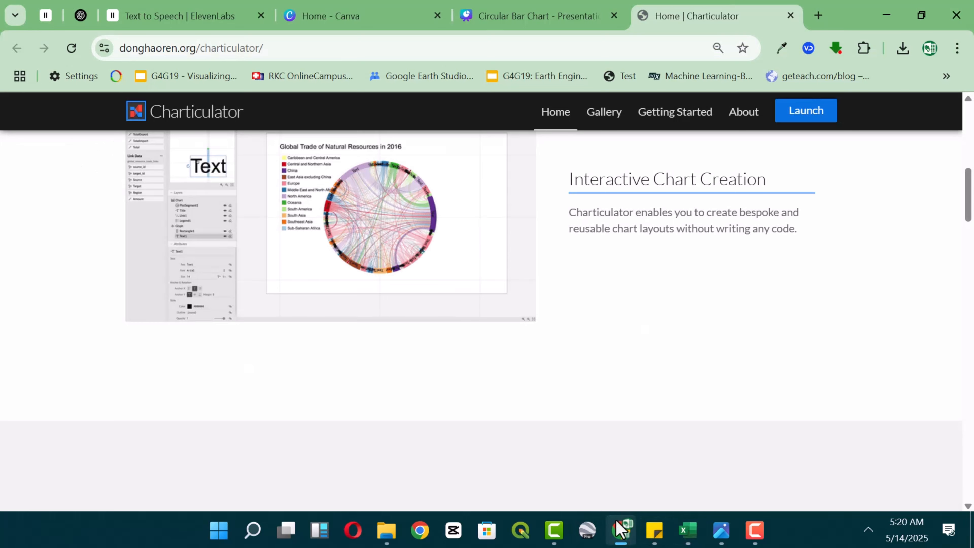
{"action": "scroll", "coordinate": [613, 307], "scroll_direction": "up", "scroll_amount": 5}
{"action": "scroll", "coordinate": [189, 159], "scroll_direction": "up", "scroll_amount": 2}
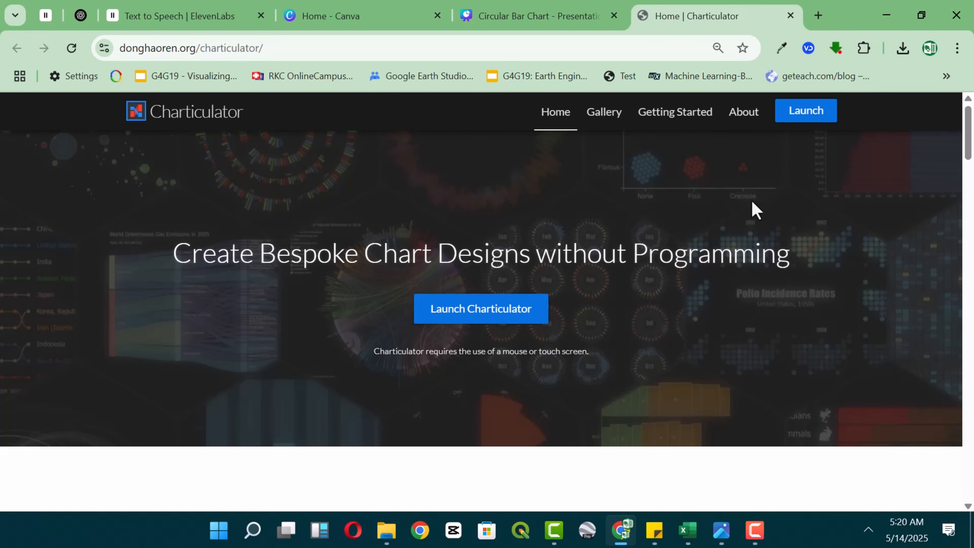
{"action": "scroll", "coordinate": [614, 357], "scroll_direction": "down", "scroll_amount": 10}
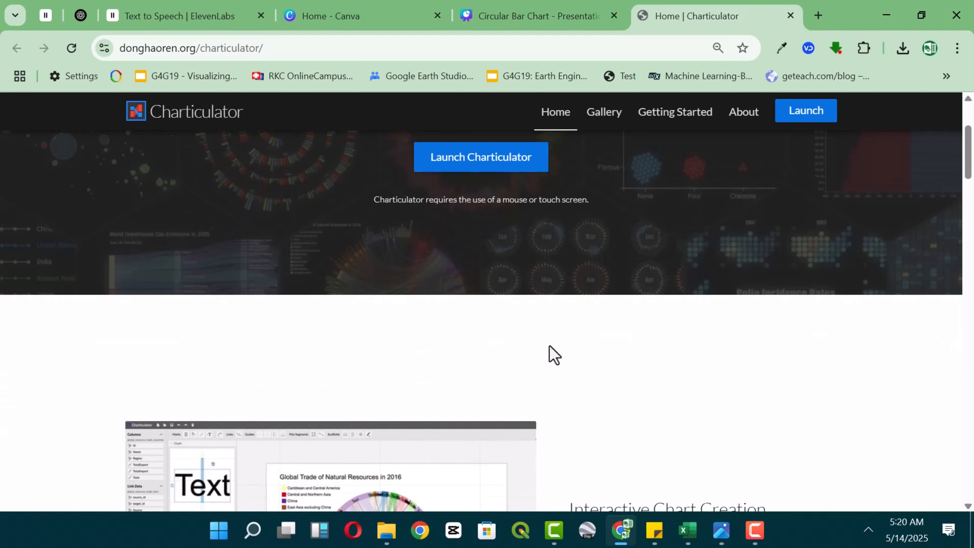
{"action": "scroll", "coordinate": [357, 332], "scroll_direction": "down", "scroll_amount": 5}
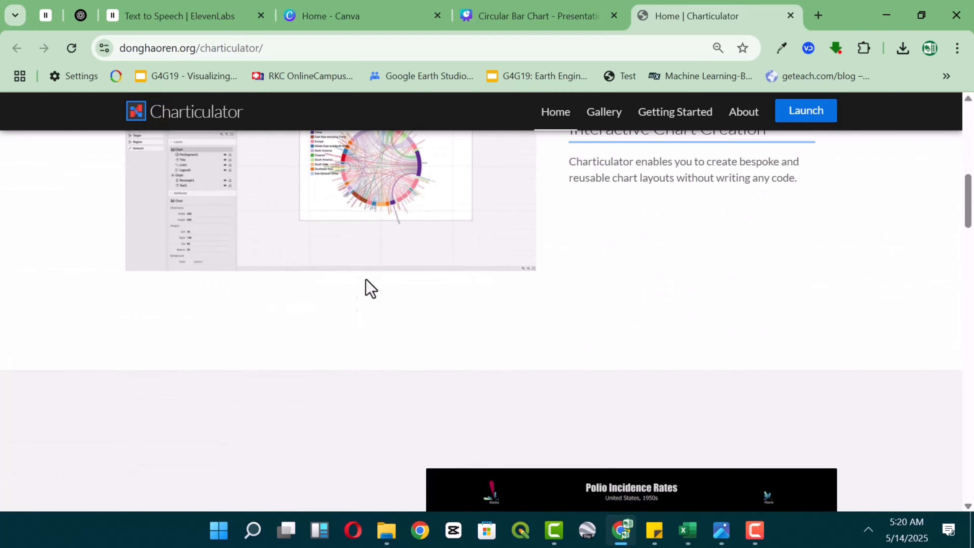
{"action": "scroll", "coordinate": [382, 268], "scroll_direction": "down", "scroll_amount": 7}
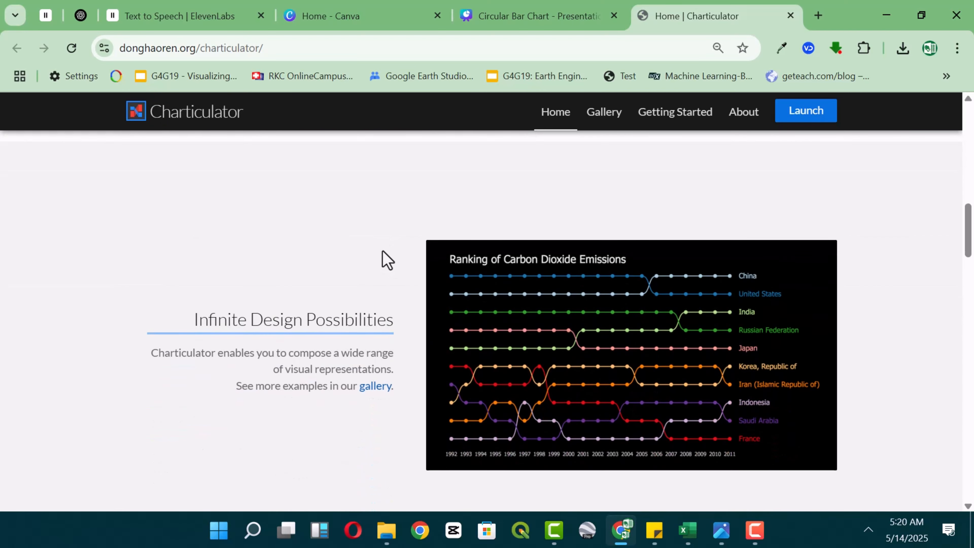
{"action": "scroll", "coordinate": [662, 241], "scroll_direction": "down", "scroll_amount": 8}
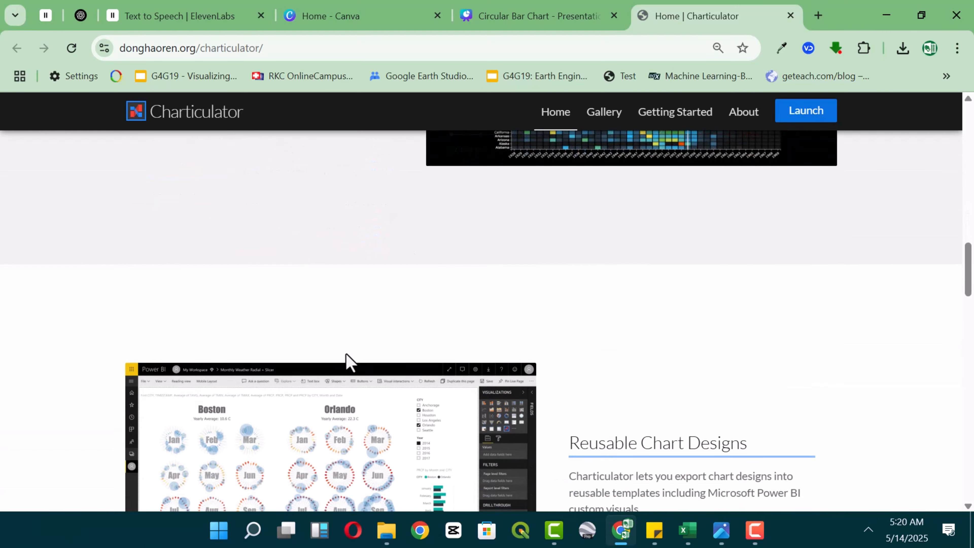
{"action": "scroll", "coordinate": [407, 275], "scroll_direction": "down", "scroll_amount": 9}
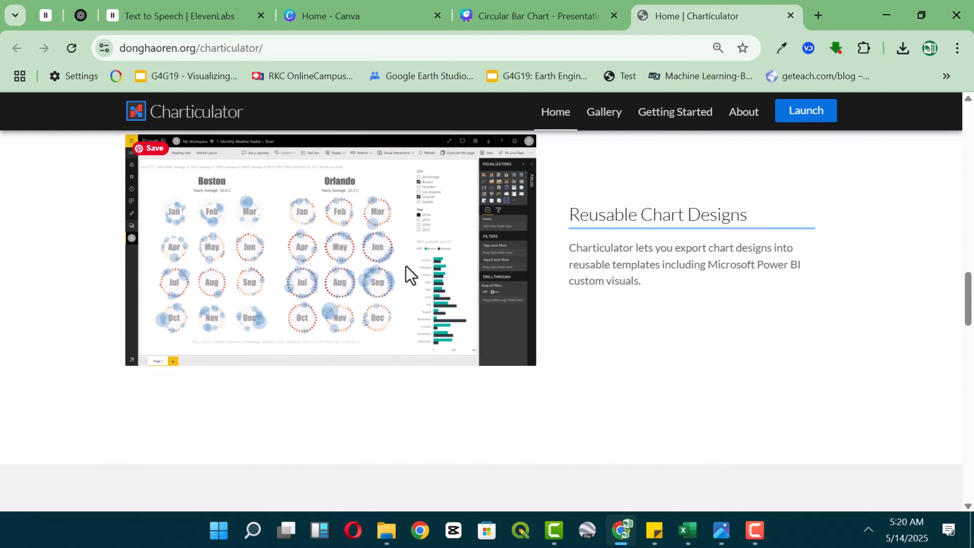
{"action": "scroll", "coordinate": [406, 269], "scroll_direction": "down", "scroll_amount": 8}
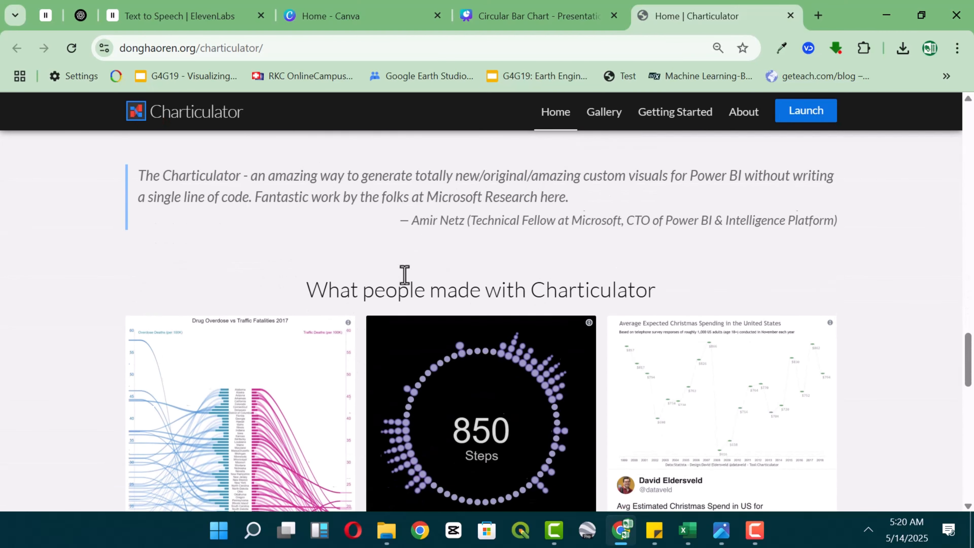
{"action": "scroll", "coordinate": [404, 275], "scroll_direction": "down", "scroll_amount": 11}
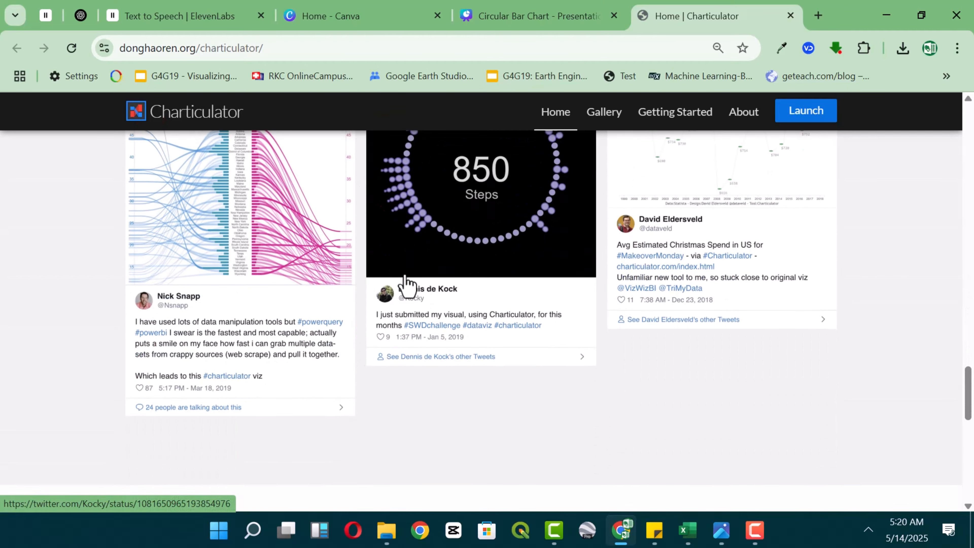
{"action": "scroll", "coordinate": [405, 279], "scroll_direction": "down", "scroll_amount": 8}
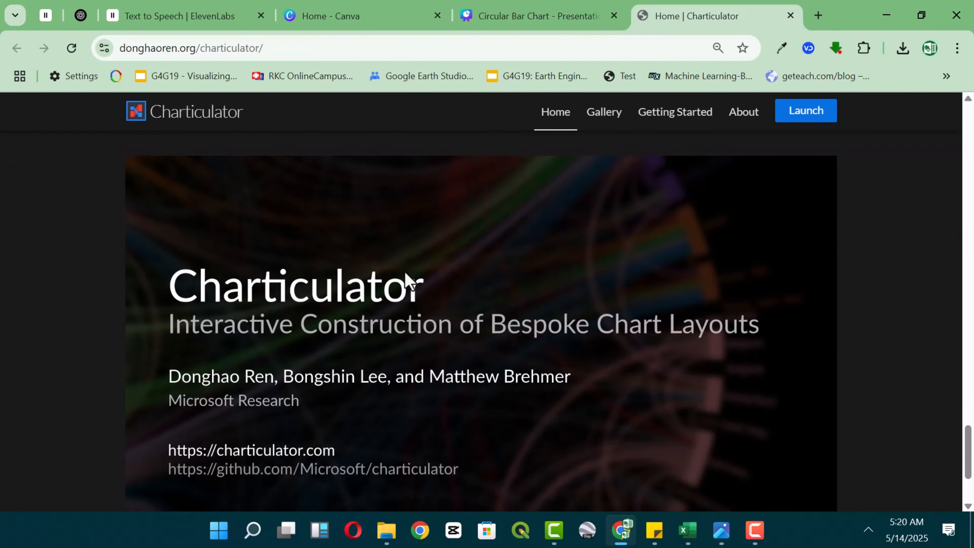
{"action": "scroll", "coordinate": [407, 279], "scroll_direction": "up", "scroll_amount": 5}
{"action": "scroll", "coordinate": [588, 355], "scroll_direction": "up", "scroll_amount": 15}
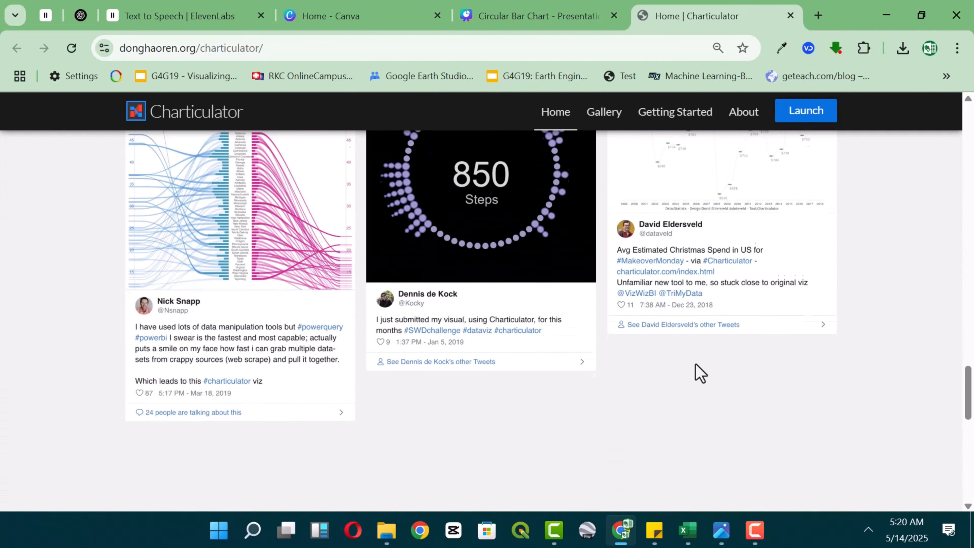
{"action": "scroll", "coordinate": [754, 342], "scroll_direction": "up", "scroll_amount": 19}
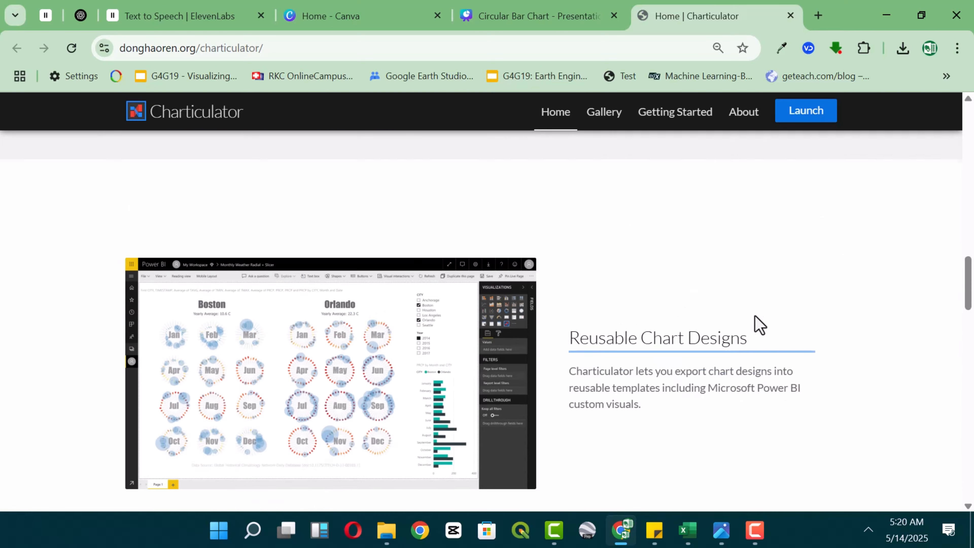
{"action": "scroll", "coordinate": [757, 324], "scroll_direction": "up", "scroll_amount": 11}
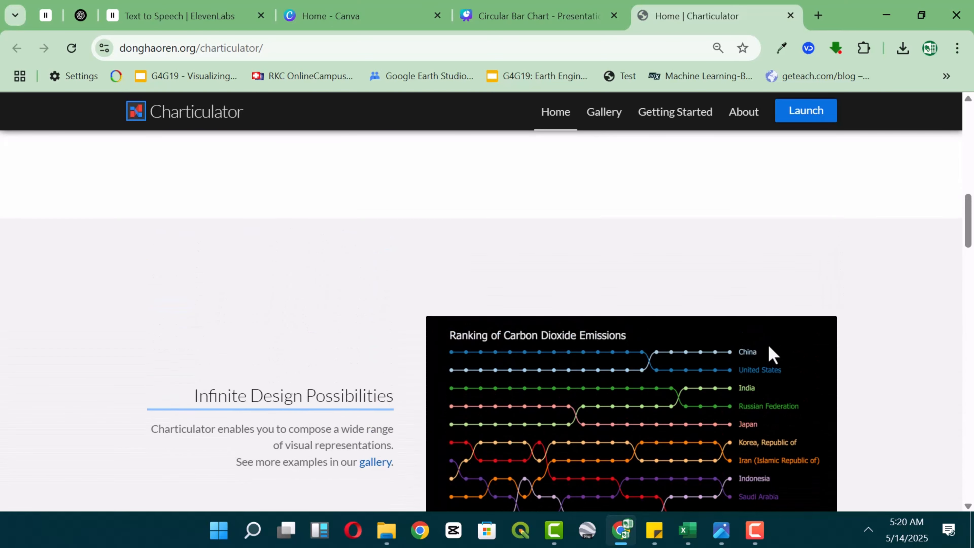
{"action": "scroll", "coordinate": [768, 346], "scroll_direction": "up", "scroll_amount": 4}
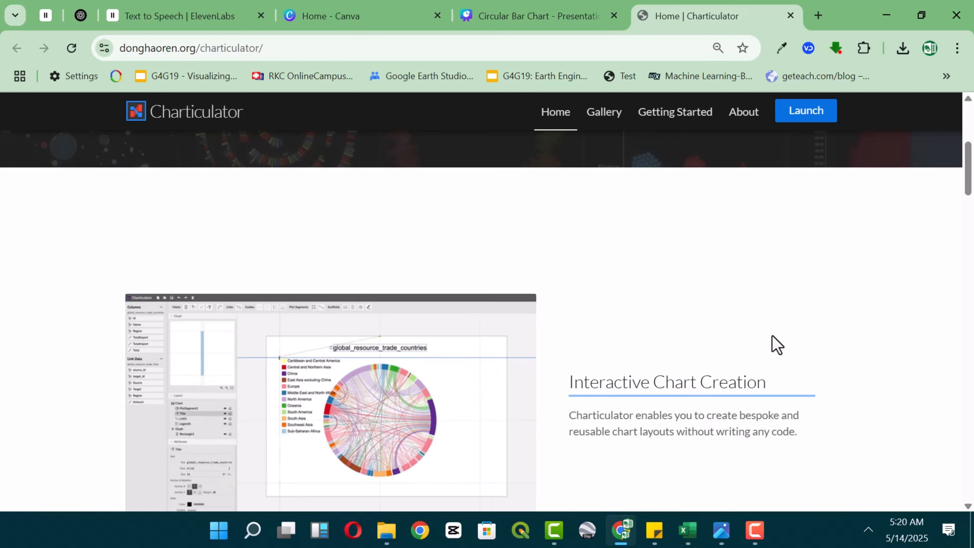
{"action": "scroll", "coordinate": [776, 346], "scroll_direction": "up", "scroll_amount": 7}
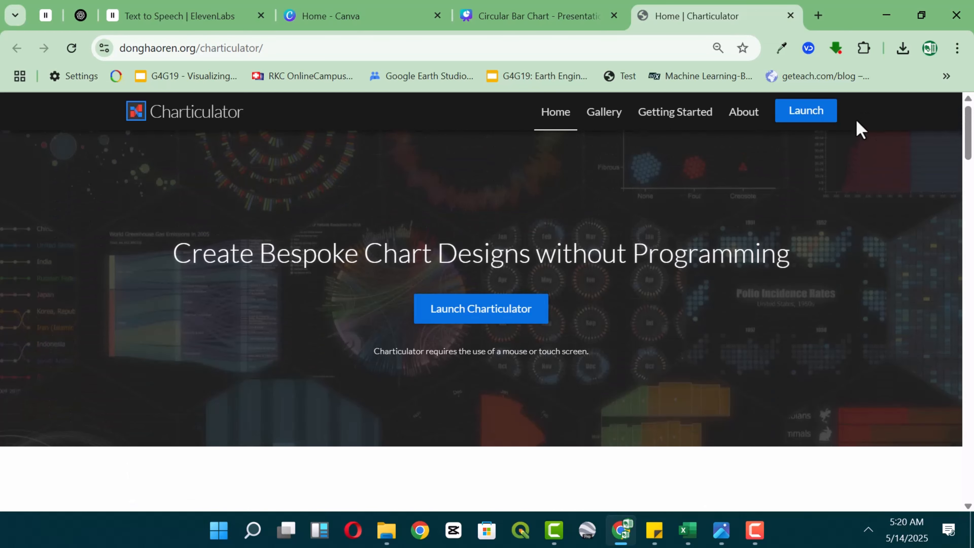
Launch Charticulator and create a new chart from the "Europian job listing" data file.
{"action": "left_click", "coordinate": [823, 117]}
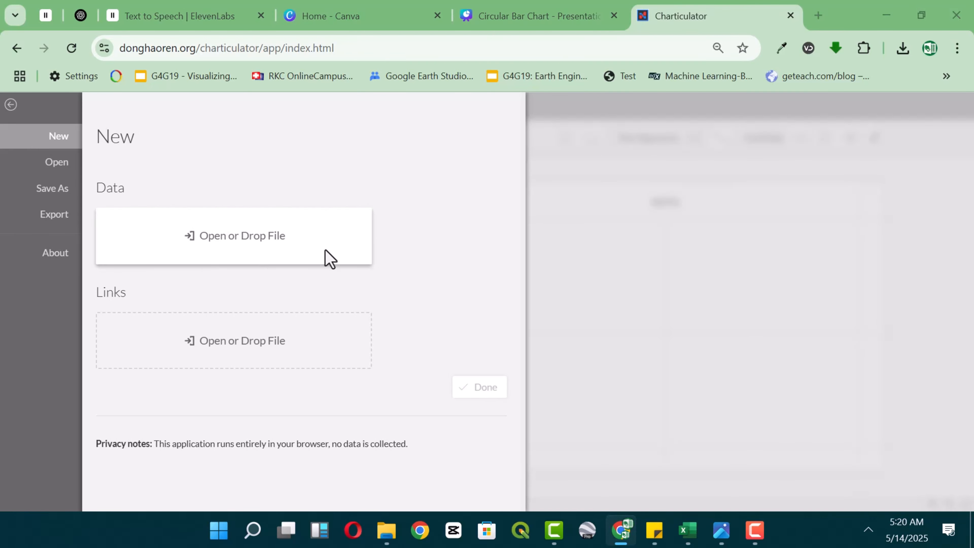
{"action": "left_click", "coordinate": [275, 238]}
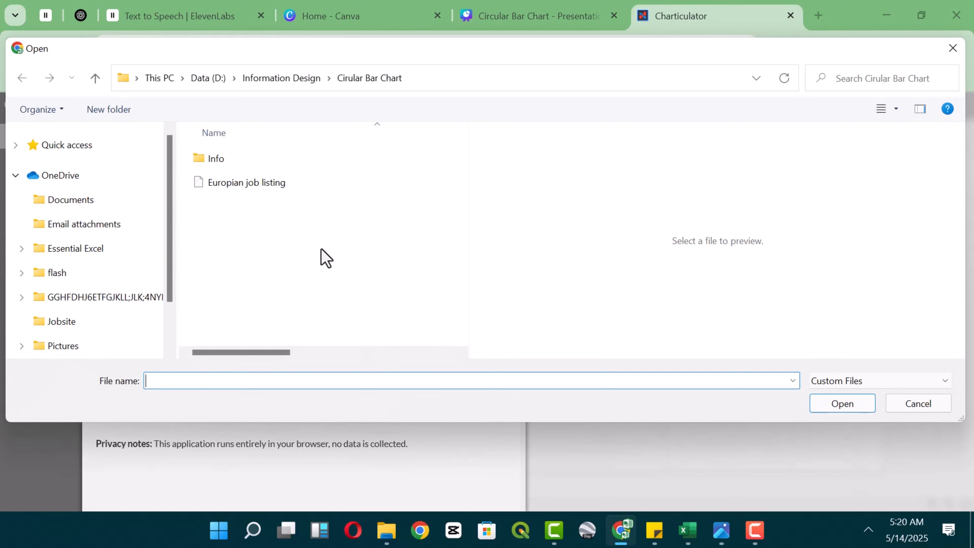
{"action": "left_click", "coordinate": [287, 184]}
{"action": "left_click", "coordinate": [830, 409]}
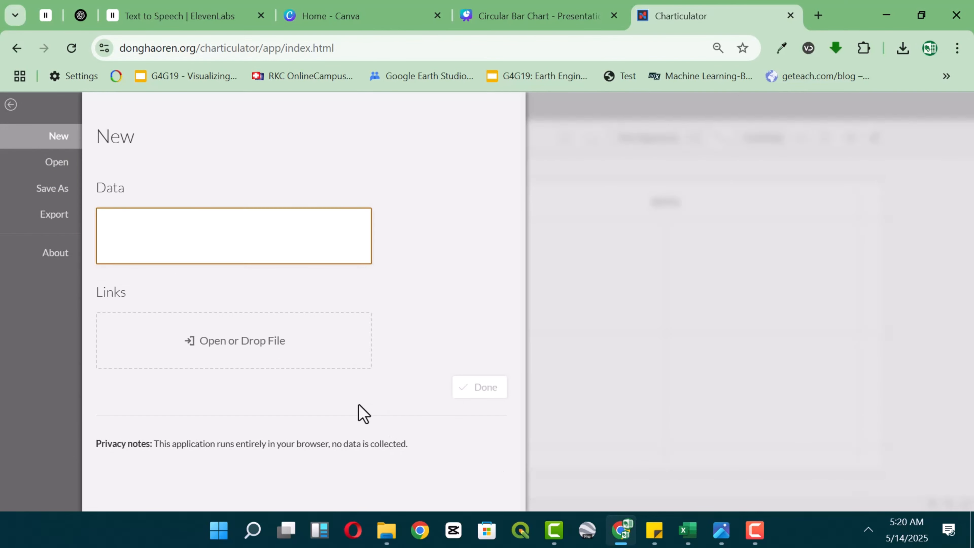
{"action": "left_click", "coordinate": [480, 466]}
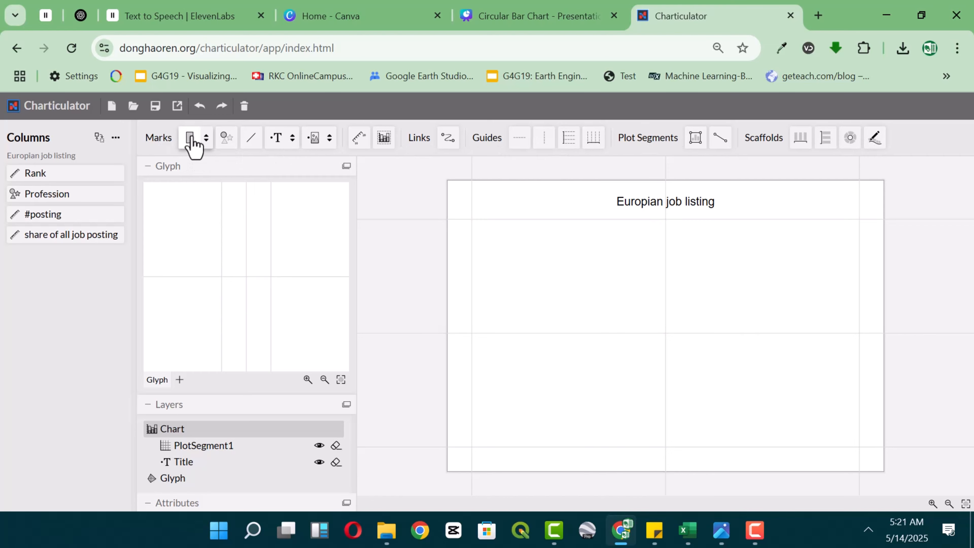
Add a rectangle mark to the glyph and set the plot segment's layout to Stack Y.
{"action": "left_click_drag", "start_coordinate": [190, 139], "coordinate": [226, 220]}
{"action": "left_click_drag", "start_coordinate": [258, 265], "coordinate": [254, 266]}
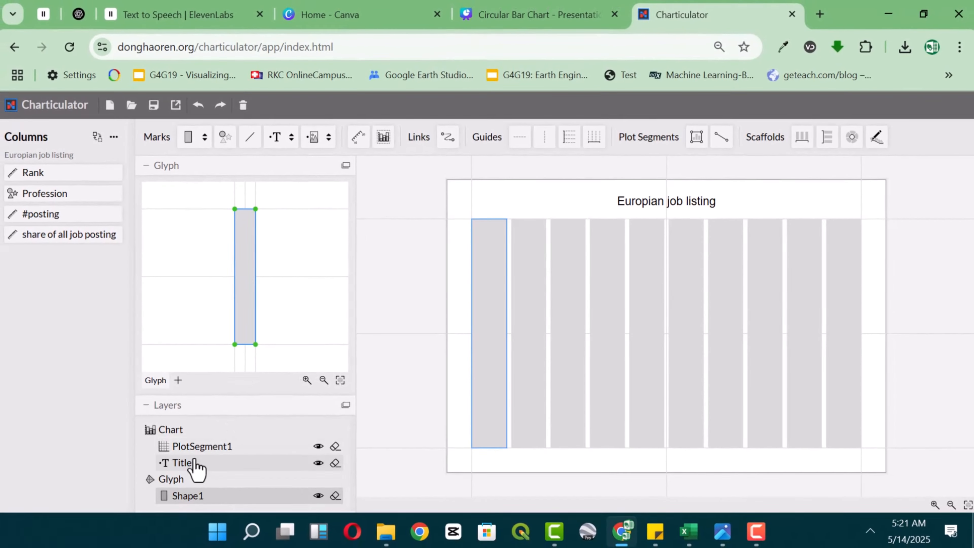
{"action": "left_click", "coordinate": [202, 447]}
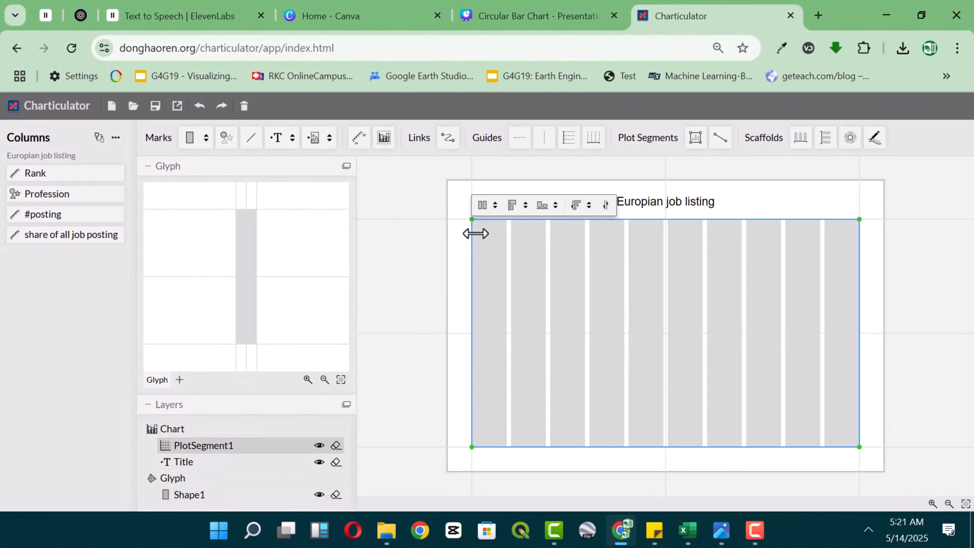
{"action": "left_click", "coordinate": [489, 205]}
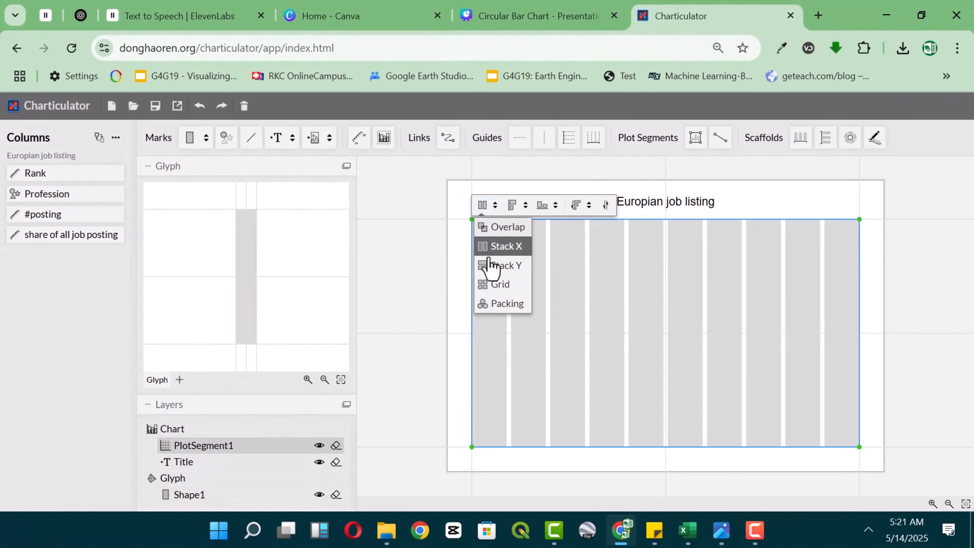
{"action": "left_click", "coordinate": [499, 266]}
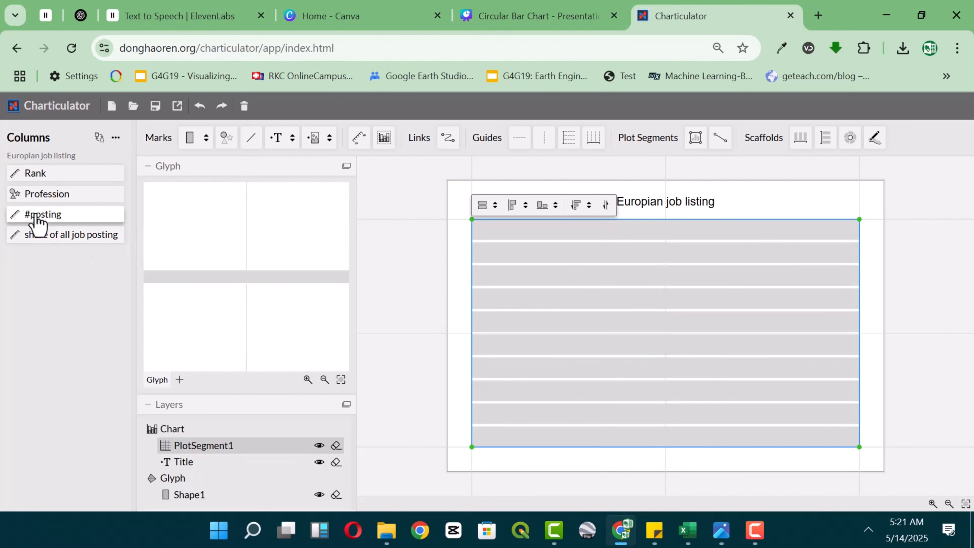
Bind the rectangle's width to the #posting column and reverse the order of the bars.
{"action": "left_click_drag", "start_coordinate": [45, 217], "coordinate": [211, 296]}
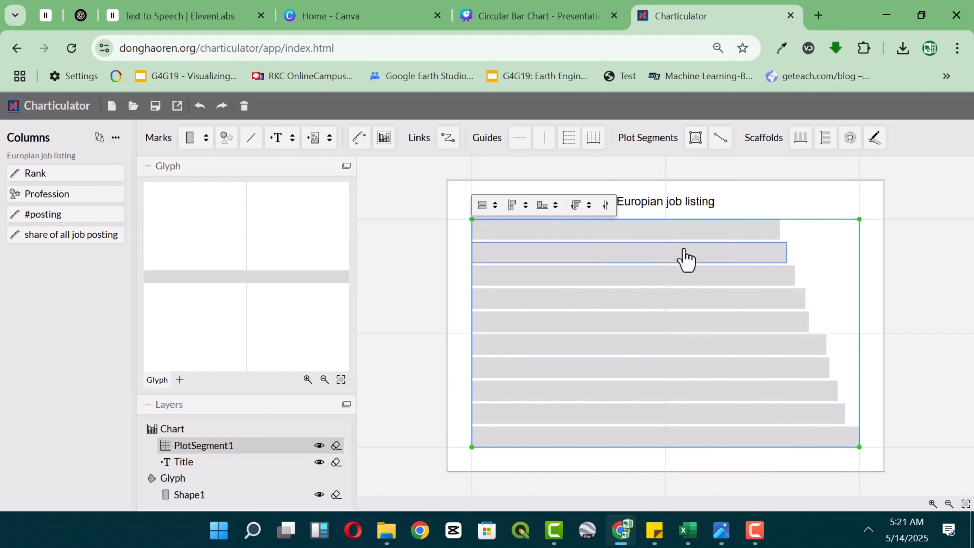
{"action": "left_click", "coordinate": [606, 205]}
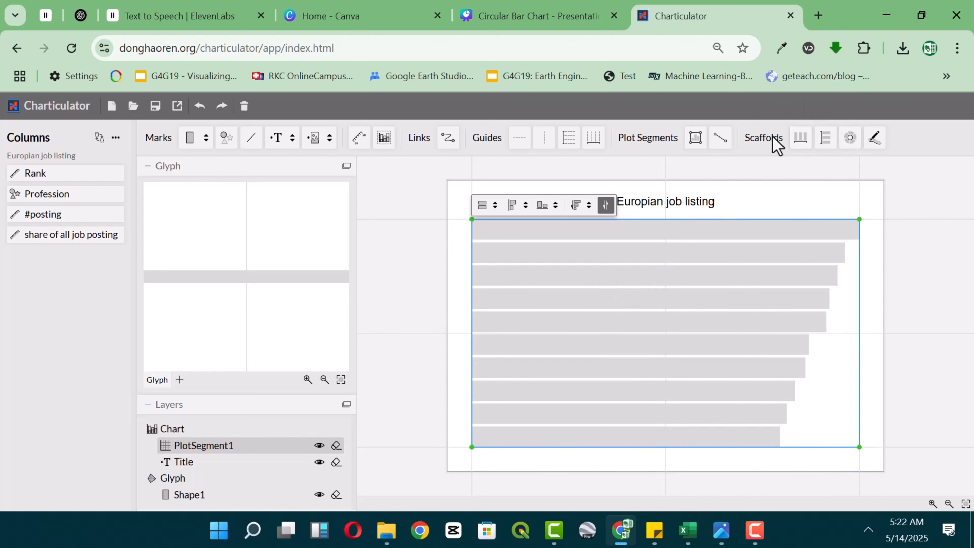
Apply the polar scaffold to the plot segment and reshape it to angles 180 to 405 with an inner radius of 0.08.
{"action": "left_click_drag", "start_coordinate": [851, 139], "coordinate": [646, 315]}
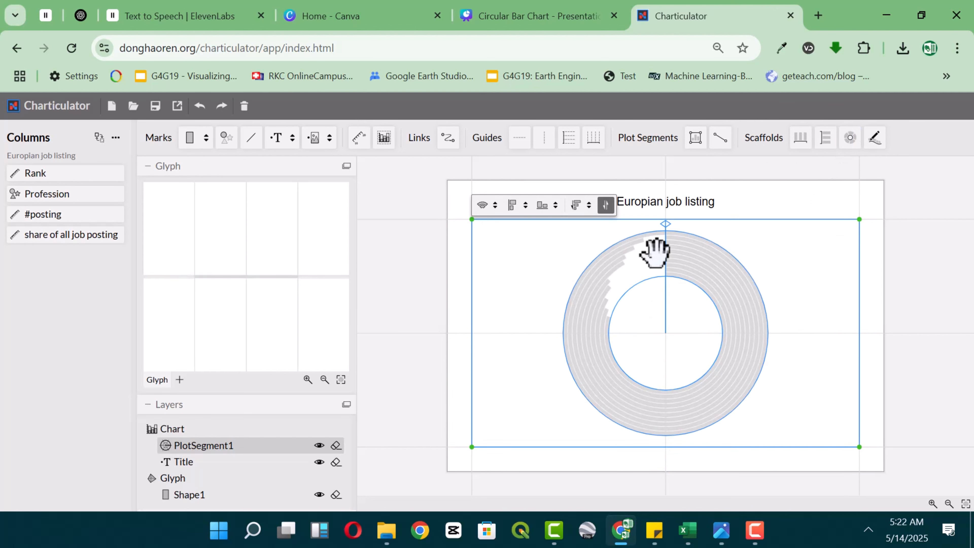
{"action": "left_click_drag", "start_coordinate": [676, 225], "coordinate": [670, 444]}
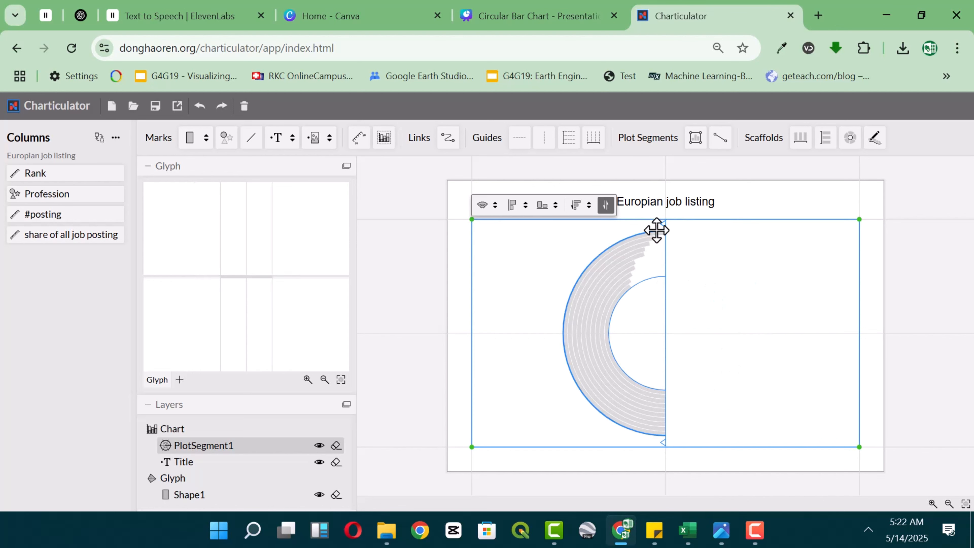
{"action": "left_click_drag", "start_coordinate": [663, 224], "coordinate": [741, 254]}
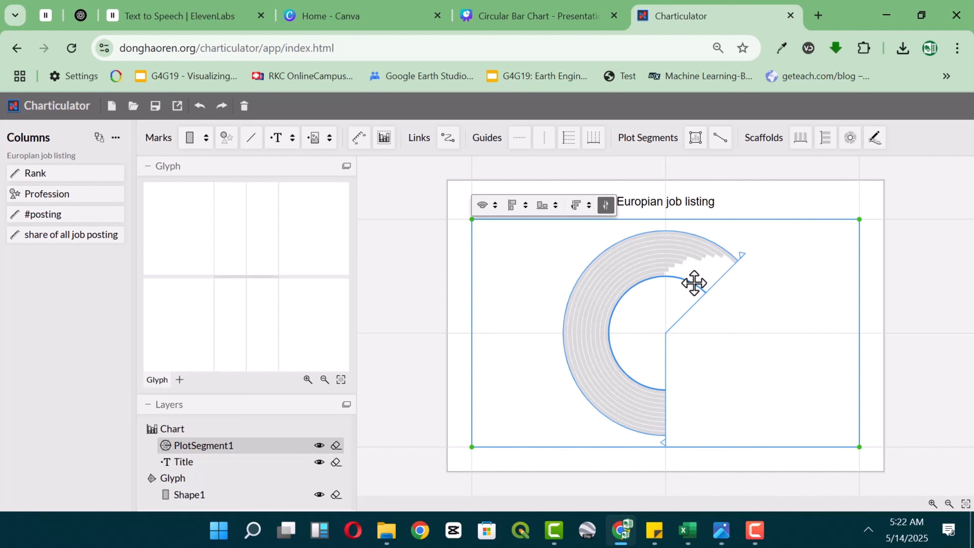
{"action": "left_click_drag", "start_coordinate": [693, 283], "coordinate": [671, 339]}
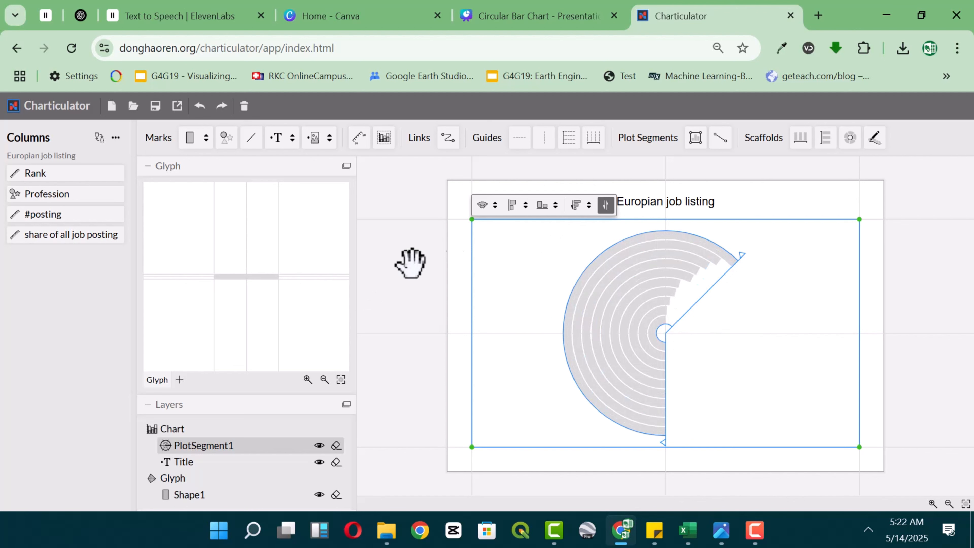
Fill the rectangle shape with the ColorBrewer orange #f16913.
{"action": "left_click", "coordinate": [143, 169]}
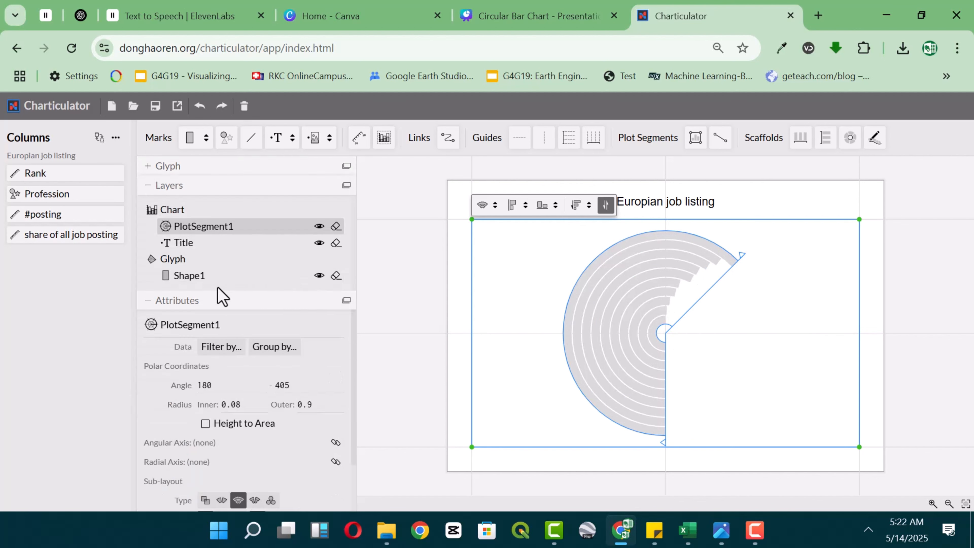
{"action": "left_click", "coordinate": [194, 284]}
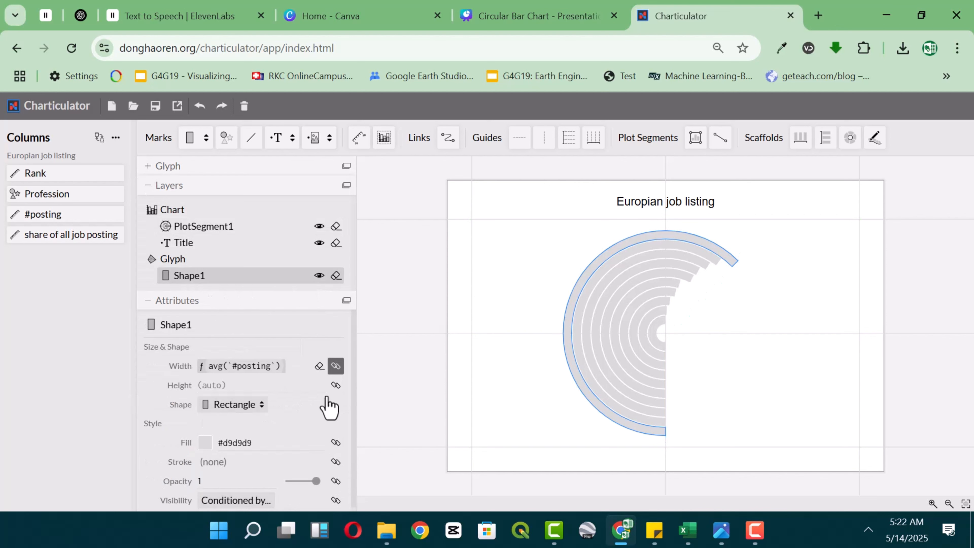
{"action": "left_click", "coordinate": [206, 442]}
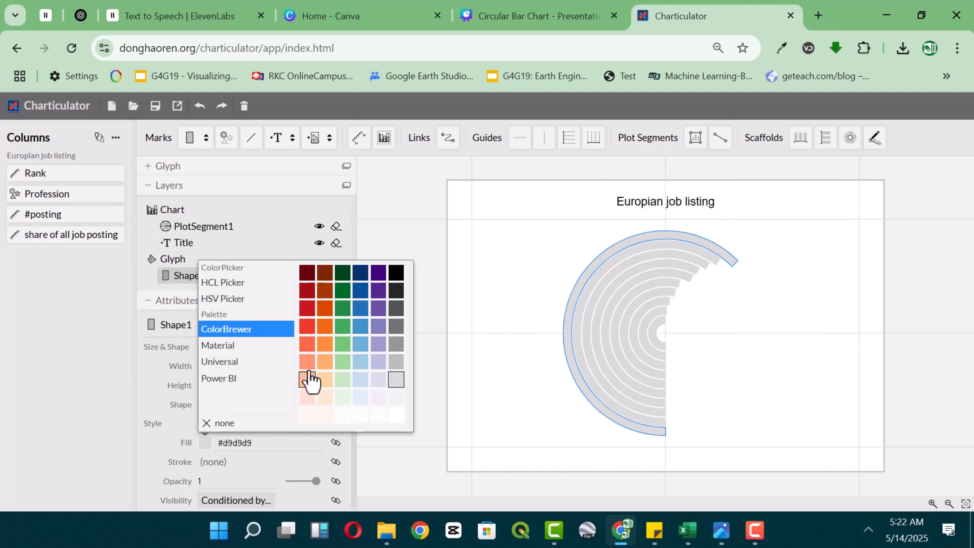
{"action": "left_click", "coordinate": [325, 327]}
{"action": "left_click", "coordinate": [795, 330]}
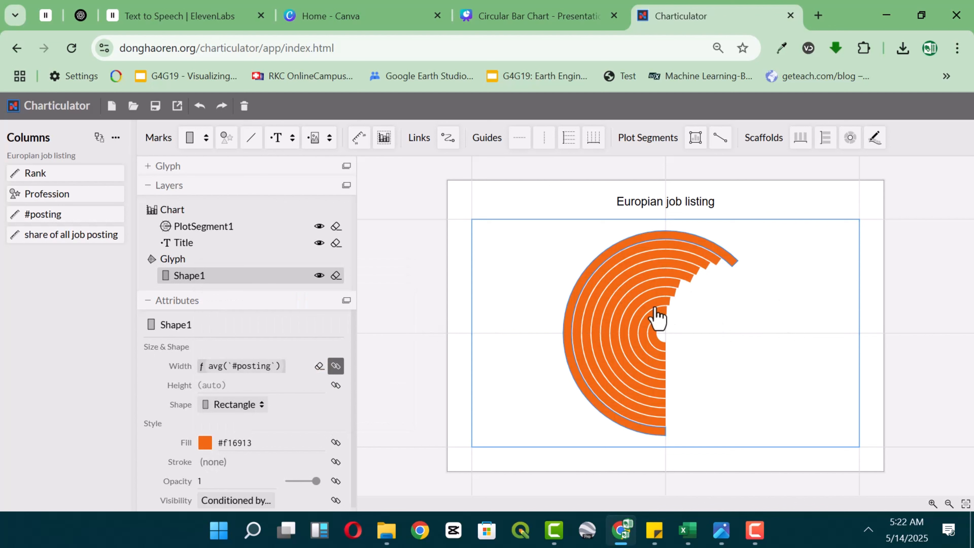
Set the gap of the plot segment's sub-layout to 20%.
{"action": "left_click", "coordinate": [599, 297]}
{"action": "scroll", "coordinate": [254, 383], "scroll_direction": "down", "scroll_amount": 3}
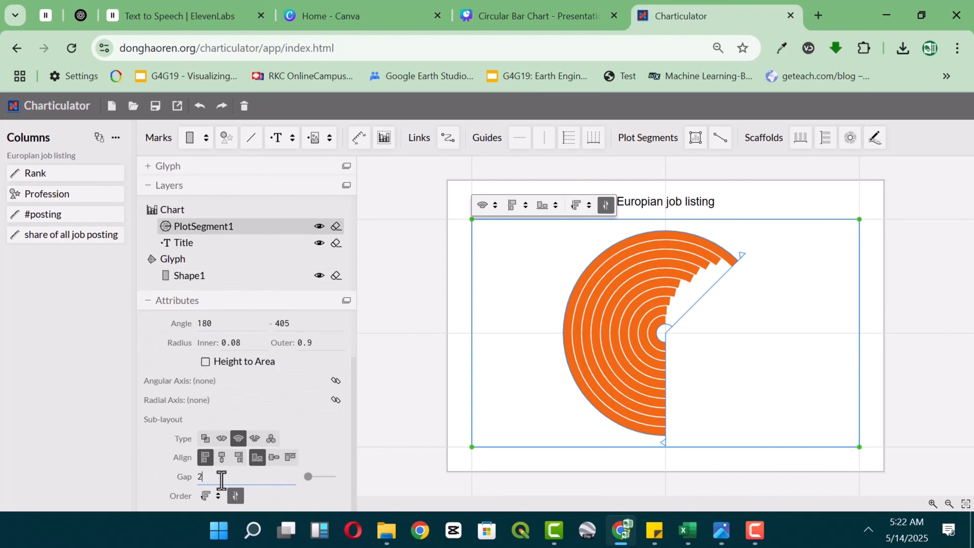
{"action": "key", "text": "Return"}
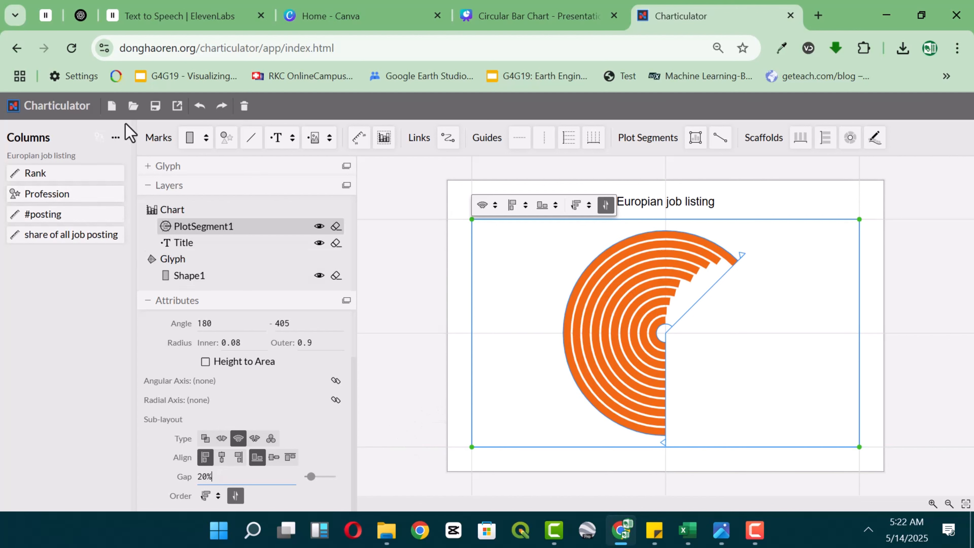
Add a text mark to the glyph and move it off the bar, just beyond the bar's right end.
{"action": "left_click", "coordinate": [145, 168]}
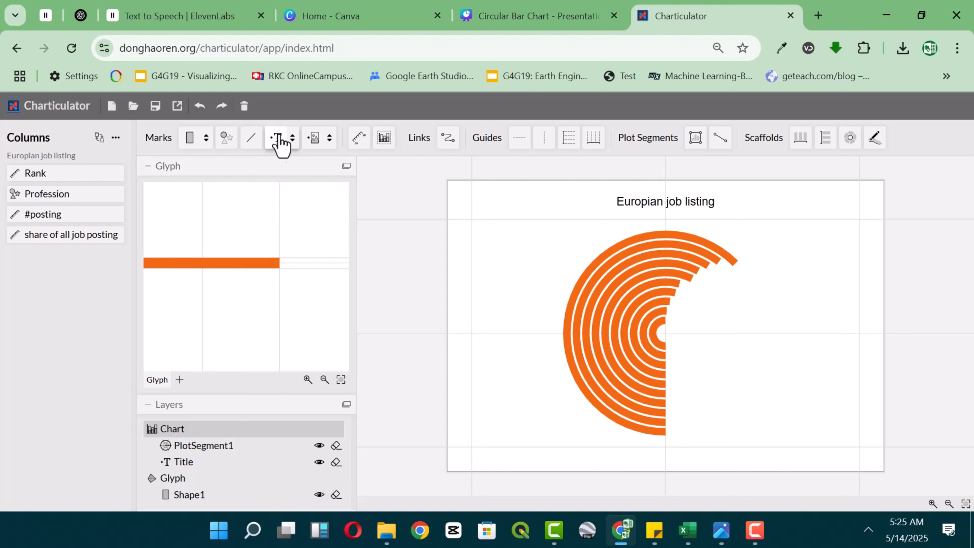
{"action": "left_click_drag", "start_coordinate": [281, 145], "coordinate": [295, 208]}
{"action": "left_click_drag", "start_coordinate": [294, 266], "coordinate": [295, 269]}
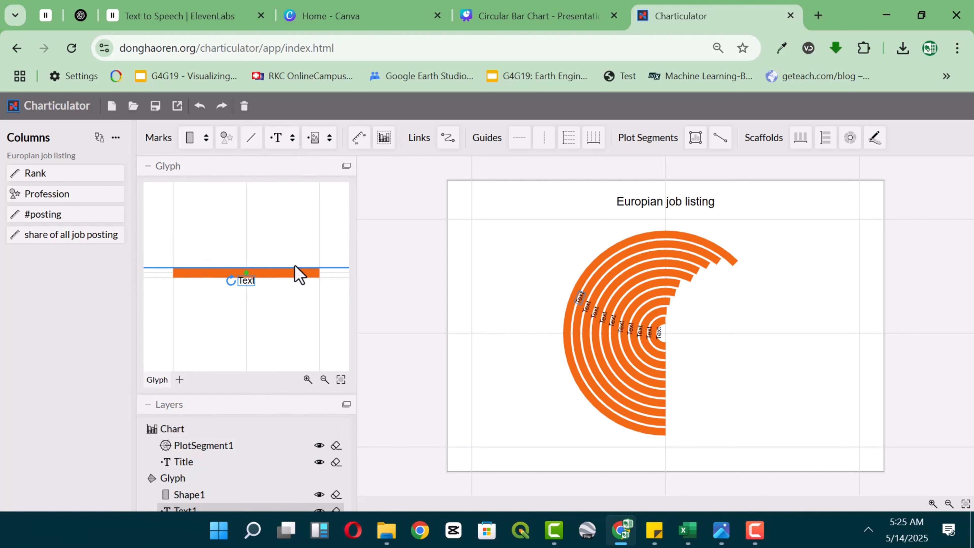
{"action": "left_click_drag", "start_coordinate": [218, 334], "coordinate": [212, 334]}
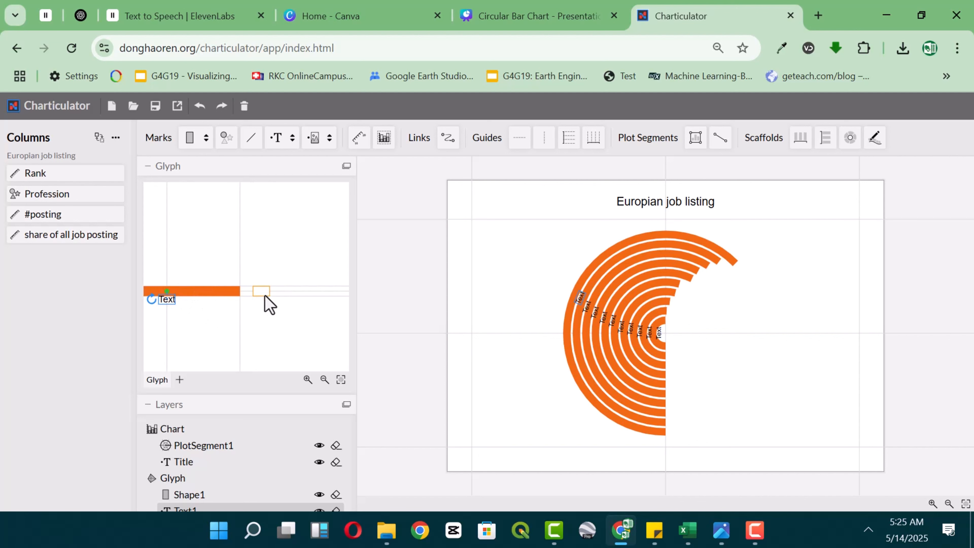
{"action": "left_click_drag", "start_coordinate": [254, 295], "coordinate": [255, 292]}
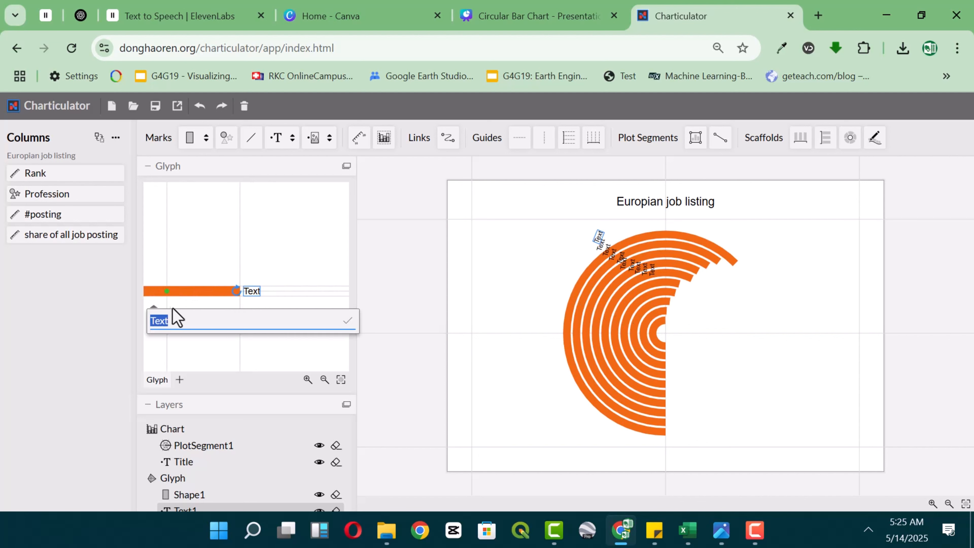
Re-anchor the glyph's text mark to the right end of the bar and pull the text close to that end.
{"action": "left_click", "coordinate": [167, 290]}
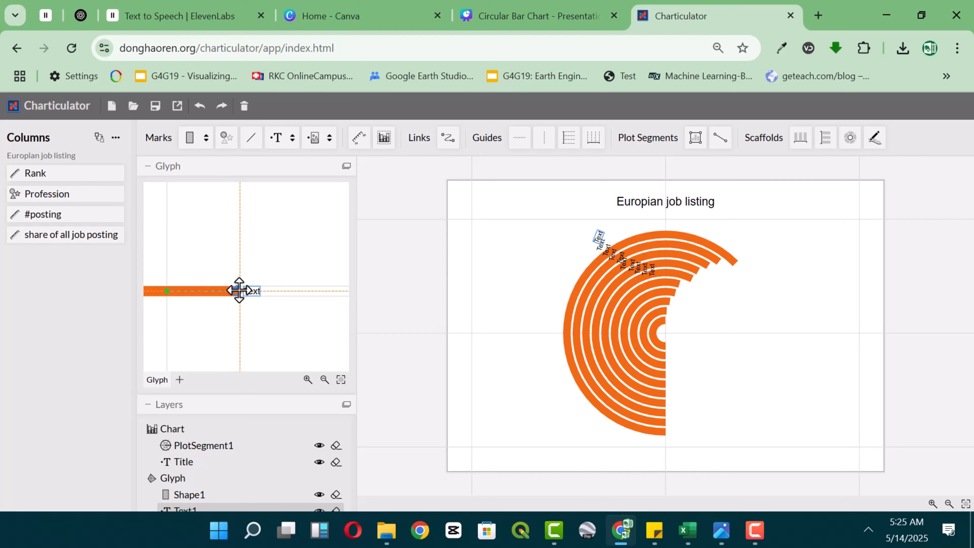
{"action": "left_click_drag", "start_coordinate": [245, 283], "coordinate": [317, 285]}
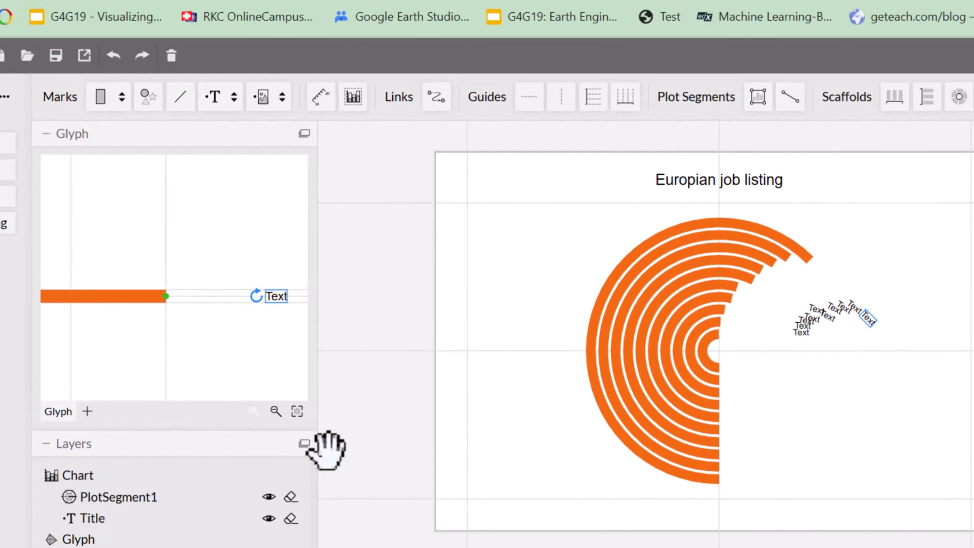
{"action": "left_click", "coordinate": [266, 404]}
{"action": "left_click_drag", "start_coordinate": [250, 363], "coordinate": [181, 365]}
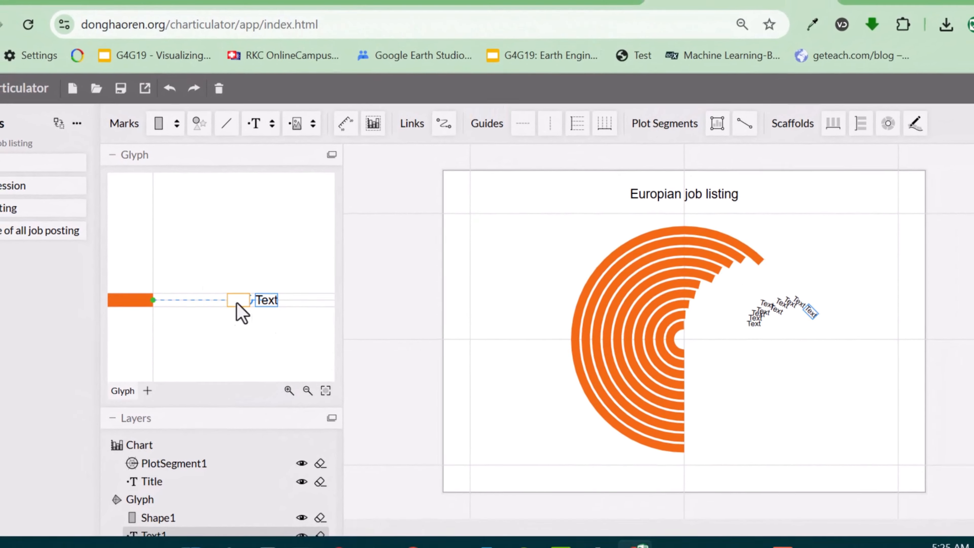
Bind the text mark's content to the #posting column.
{"action": "double_click", "coordinate": [200, 301]}
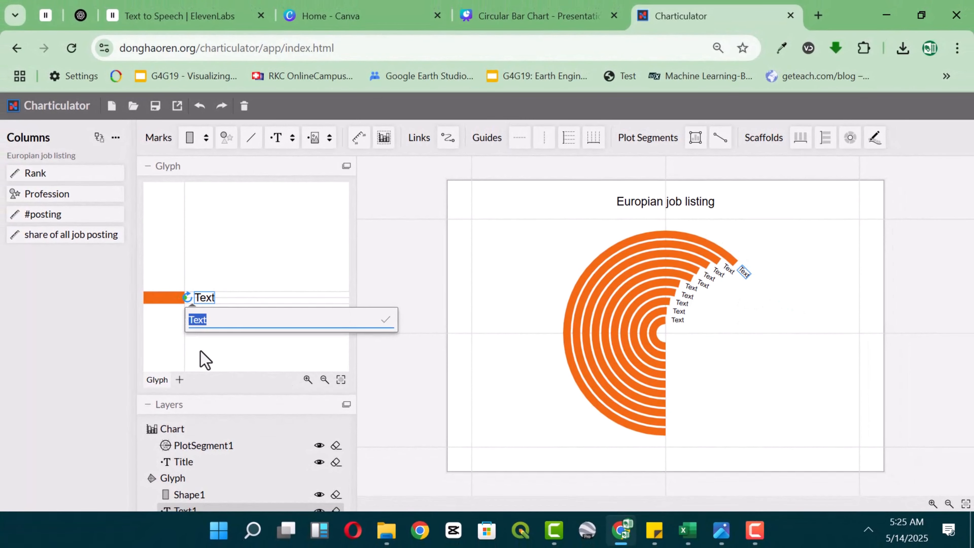
{"action": "left_click", "coordinate": [206, 361]}
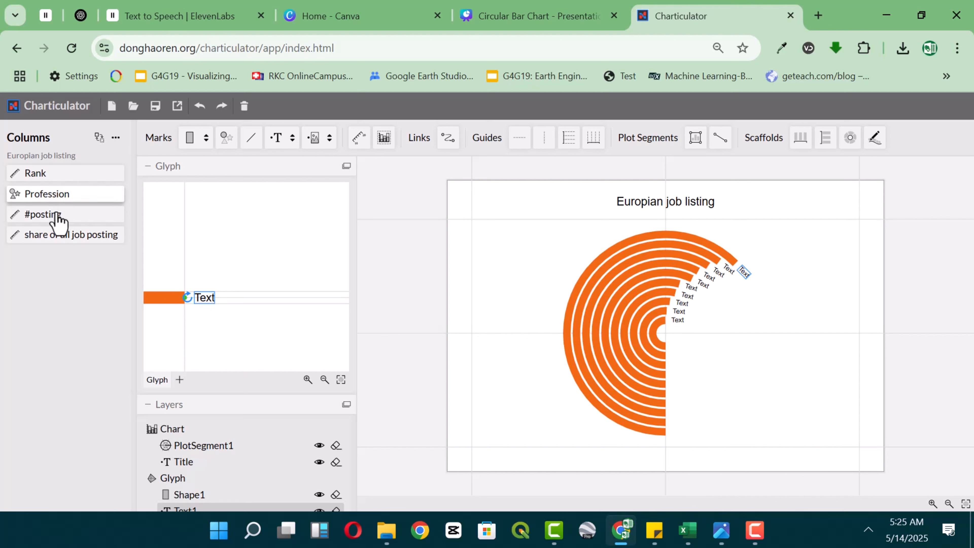
{"action": "left_click_drag", "start_coordinate": [43, 214], "coordinate": [211, 304]}
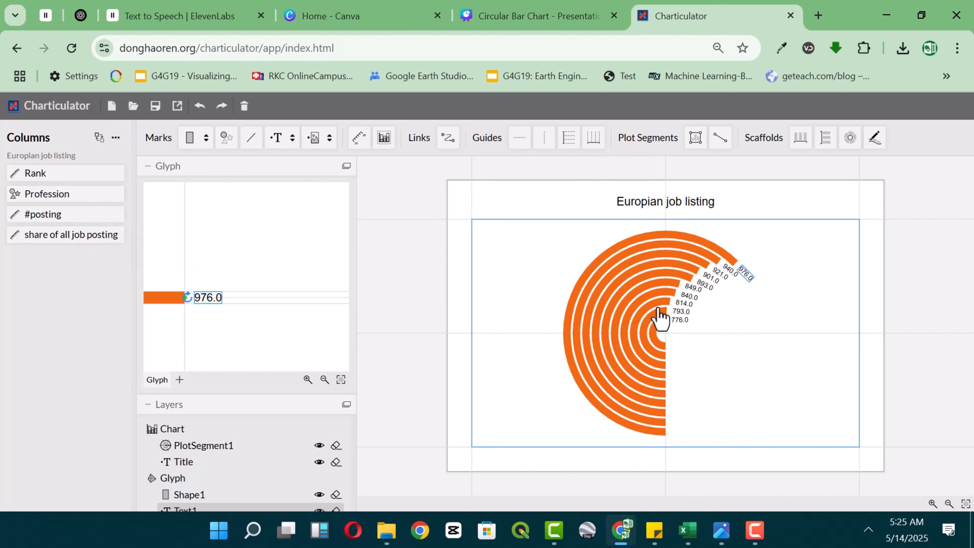
{"action": "left_click", "coordinate": [148, 167]}
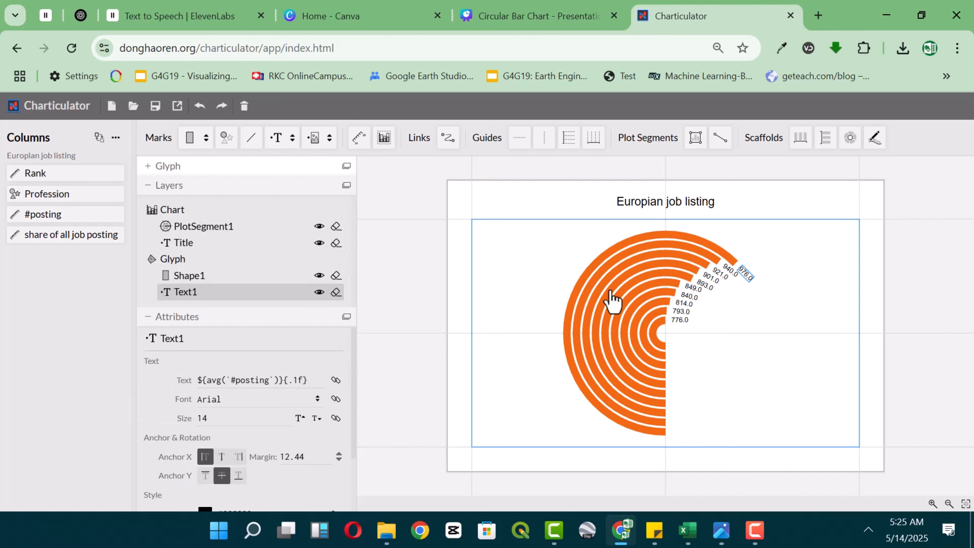
Select the Text1 mark and set its font to Georgia.
{"action": "left_click", "coordinate": [697, 301]}
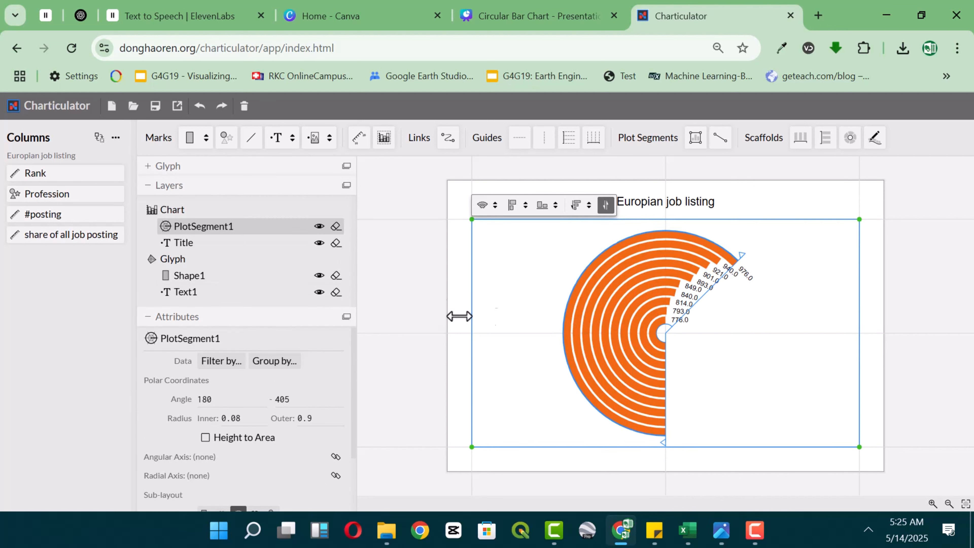
{"action": "left_click", "coordinate": [196, 295]}
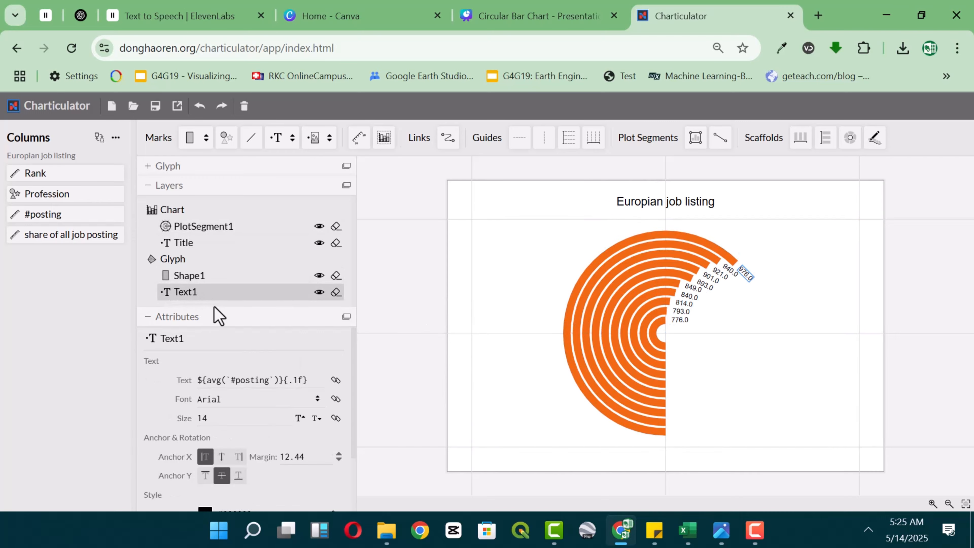
{"action": "scroll", "coordinate": [219, 386], "scroll_direction": "down", "scroll_amount": 1}
{"action": "left_click", "coordinate": [302, 369]}
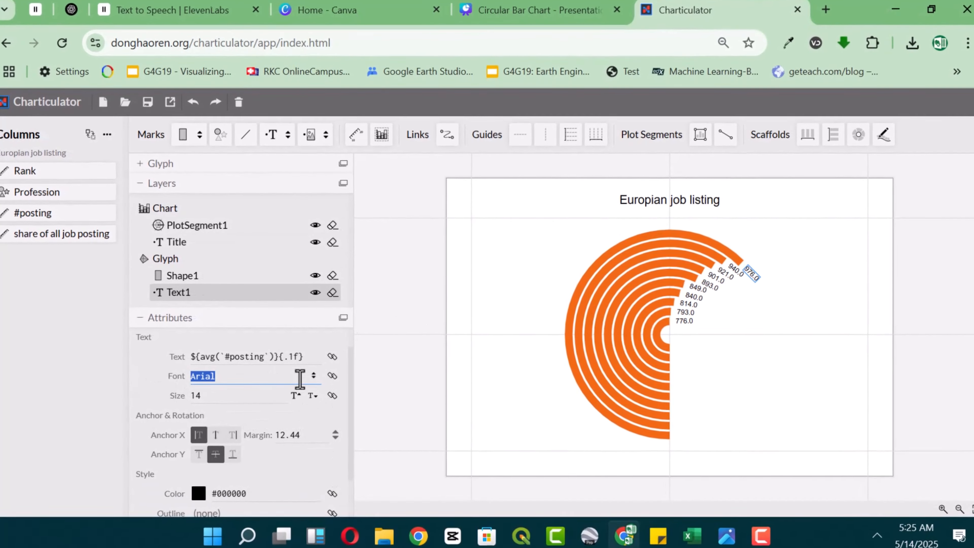
{"action": "left_click", "coordinate": [303, 374]}
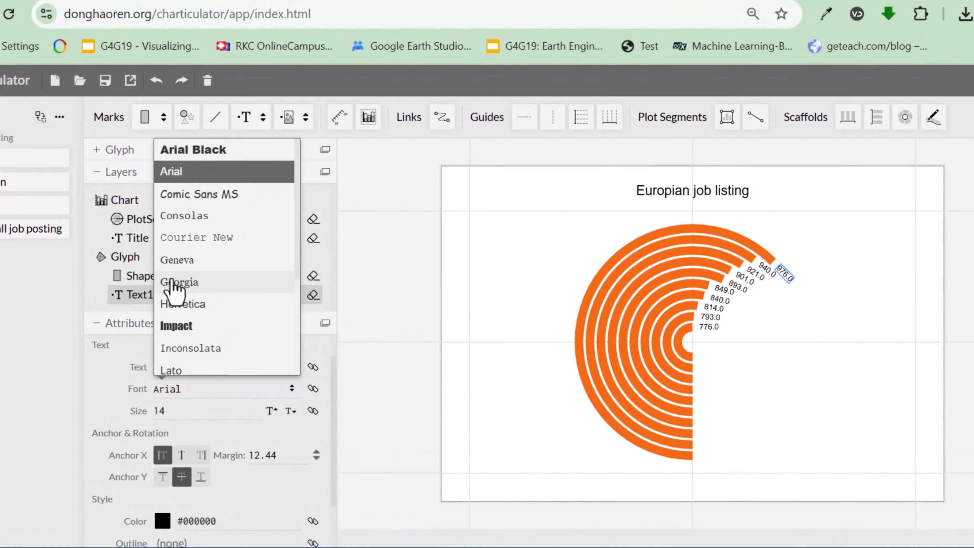
{"action": "left_click", "coordinate": [185, 281]}
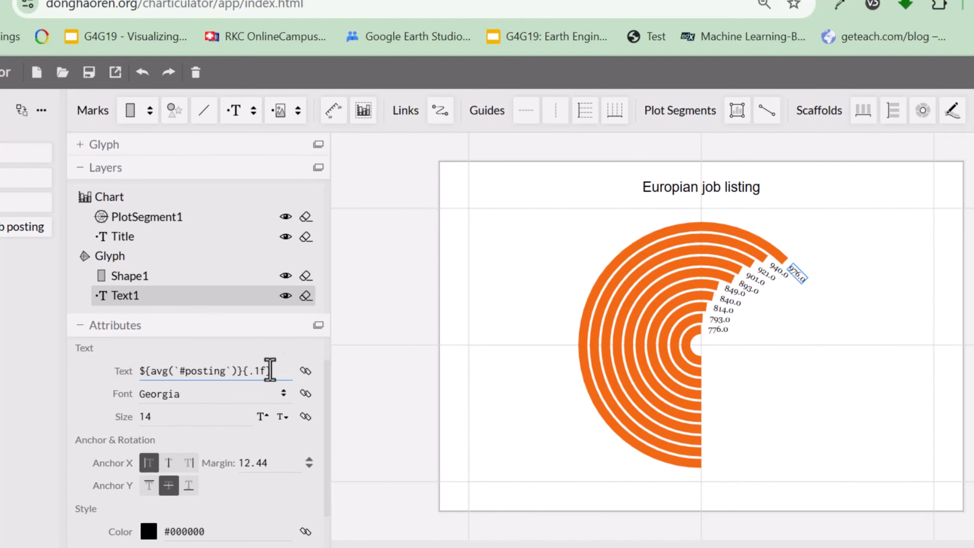
Set the Text1 label colour to the ColorBrewer white #ffffff.
{"action": "scroll", "coordinate": [164, 480], "scroll_direction": "down", "scroll_amount": 2}
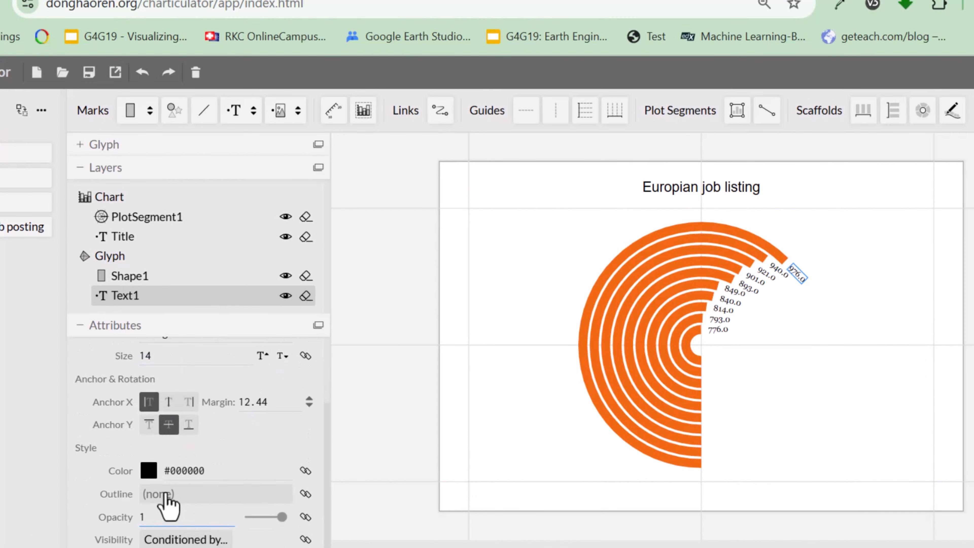
{"action": "left_click", "coordinate": [149, 474]}
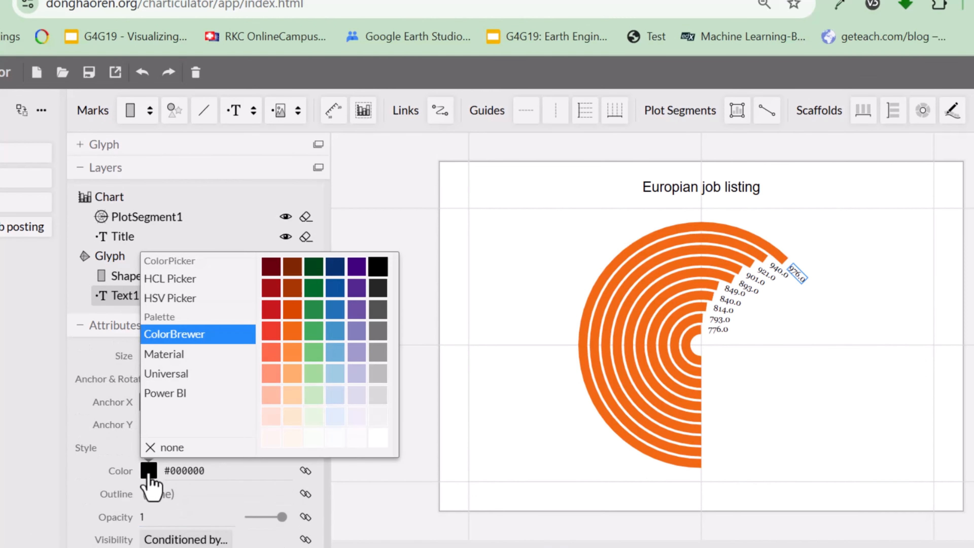
{"action": "left_click", "coordinate": [379, 439]}
{"action": "left_click", "coordinate": [114, 374]}
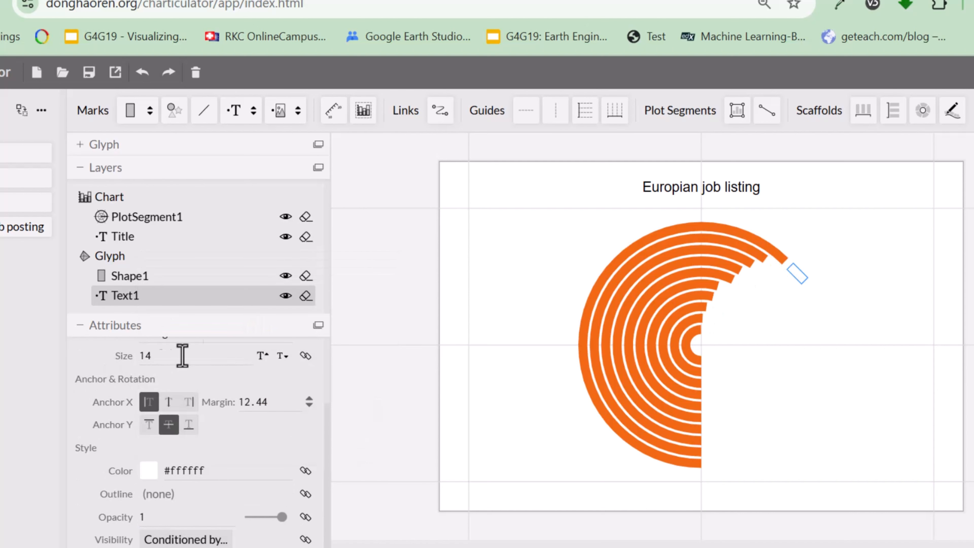
Change the Text1 expression to ${avg(`#posting`)} K, dropping the decimal format and adding the K suffix.
{"action": "scroll", "coordinate": [173, 388], "scroll_direction": "up", "scroll_amount": 3}
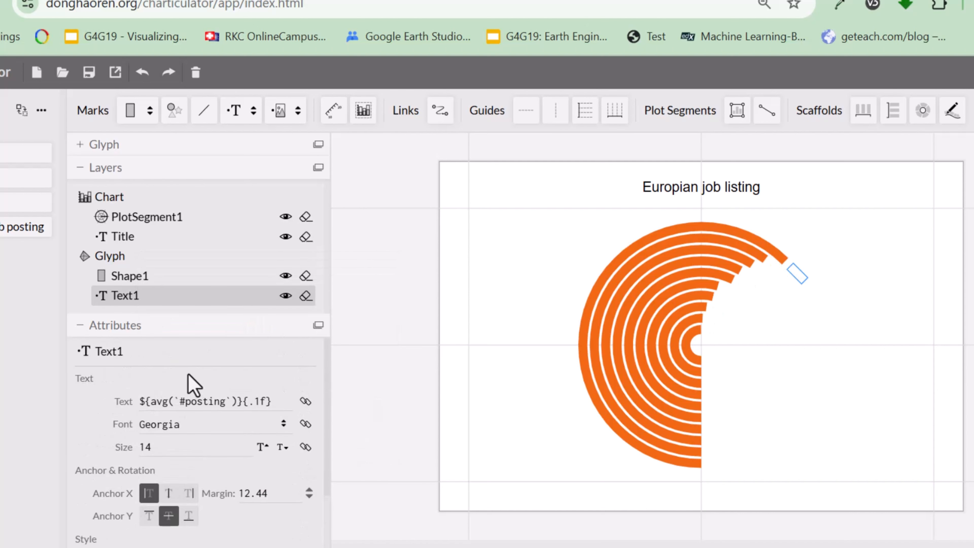
{"action": "left_click", "coordinate": [273, 403]}
{"action": "left_click", "coordinate": [280, 403]}
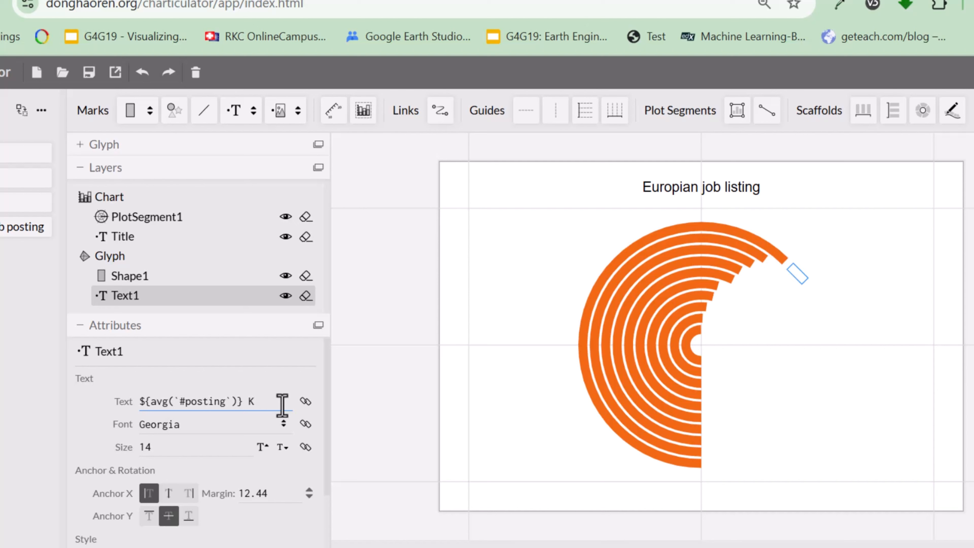
Set the Text1 label colour to the ColorBrewer black #000000 to check the labels.
{"action": "scroll", "coordinate": [152, 414], "scroll_direction": "down", "scroll_amount": 3}
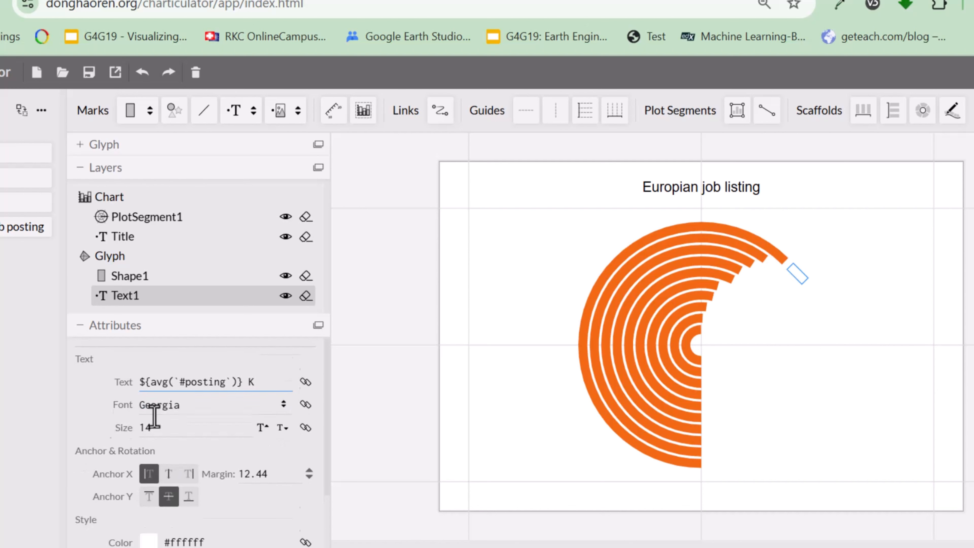
{"action": "left_click", "coordinate": [150, 470]}
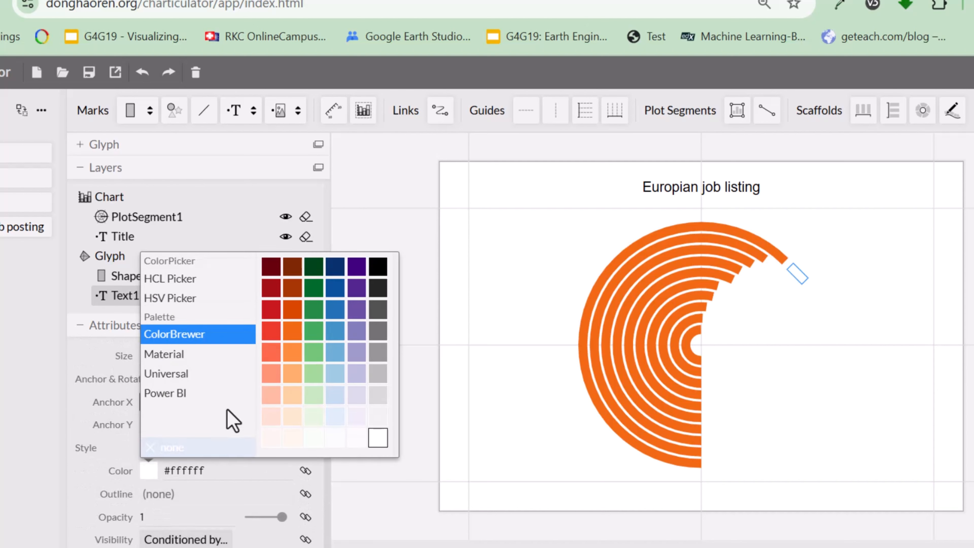
{"action": "left_click", "coordinate": [374, 272]}
{"action": "left_click", "coordinate": [115, 371]}
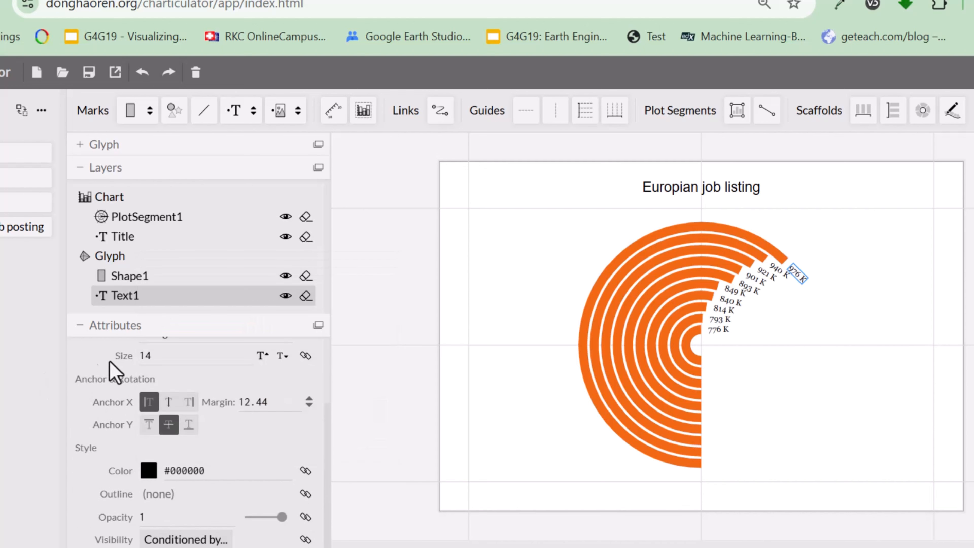
{"action": "scroll", "coordinate": [230, 406], "scroll_direction": "up", "scroll_amount": 2}
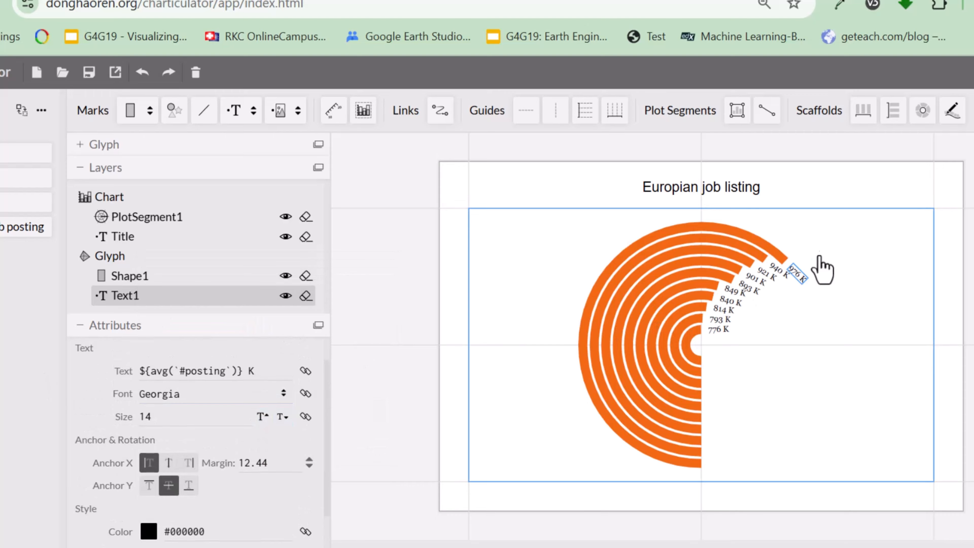
Set the Text1 label colour back to white #ffffff and open the chart's export options.
{"action": "scroll", "coordinate": [210, 483], "scroll_direction": "down", "scroll_amount": 2}
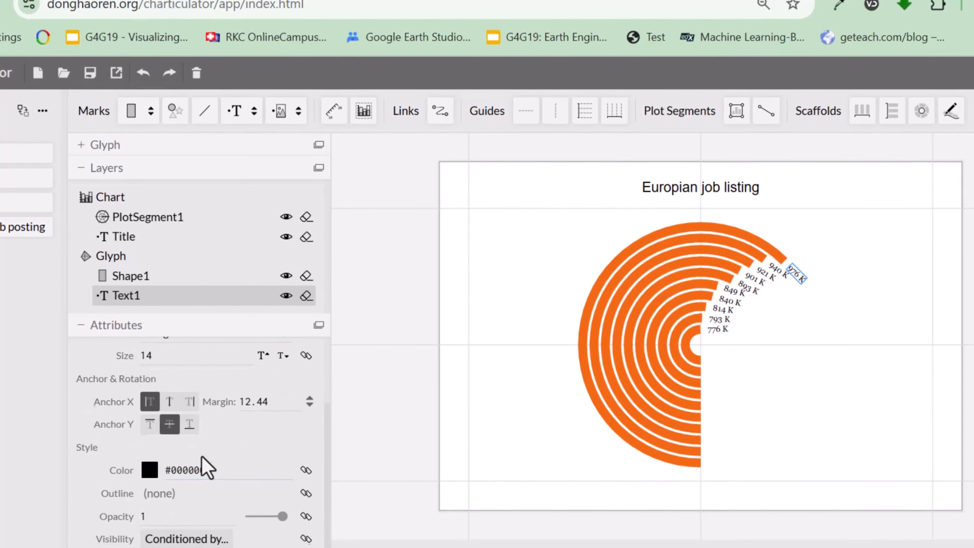
{"action": "scroll", "coordinate": [140, 465], "scroll_direction": "down", "scroll_amount": 2}
{"action": "left_click", "coordinate": [148, 480]}
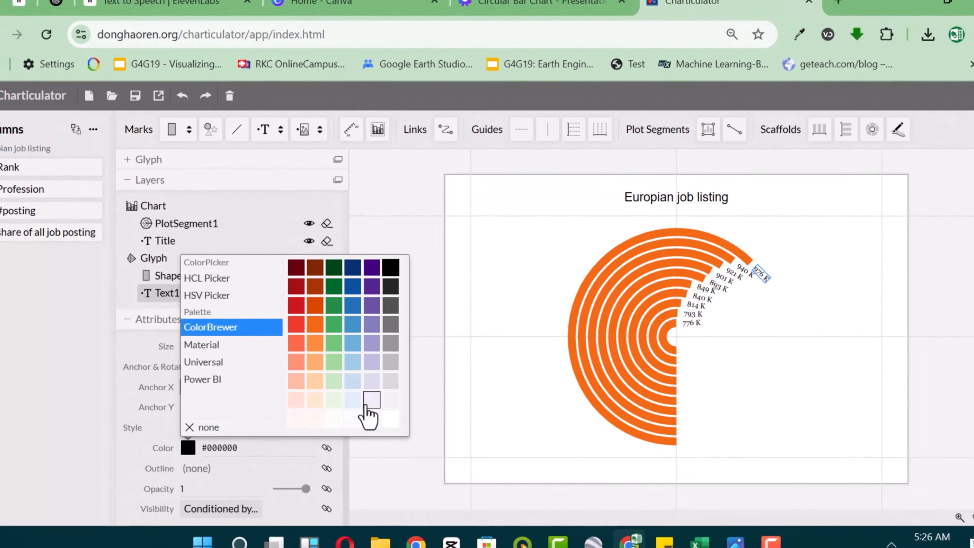
{"action": "left_click", "coordinate": [391, 418]}
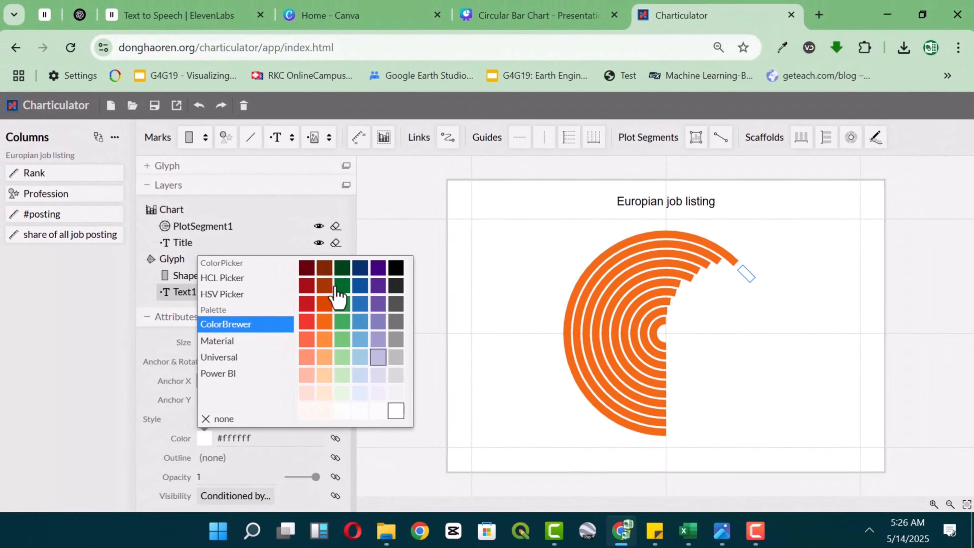
{"action": "left_click", "coordinate": [138, 313]}
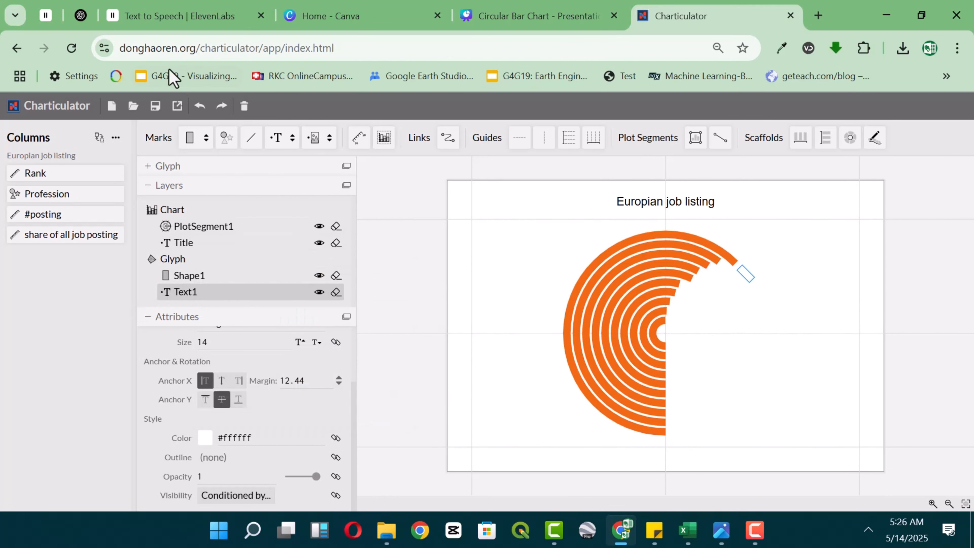
{"action": "left_click", "coordinate": [177, 106]}
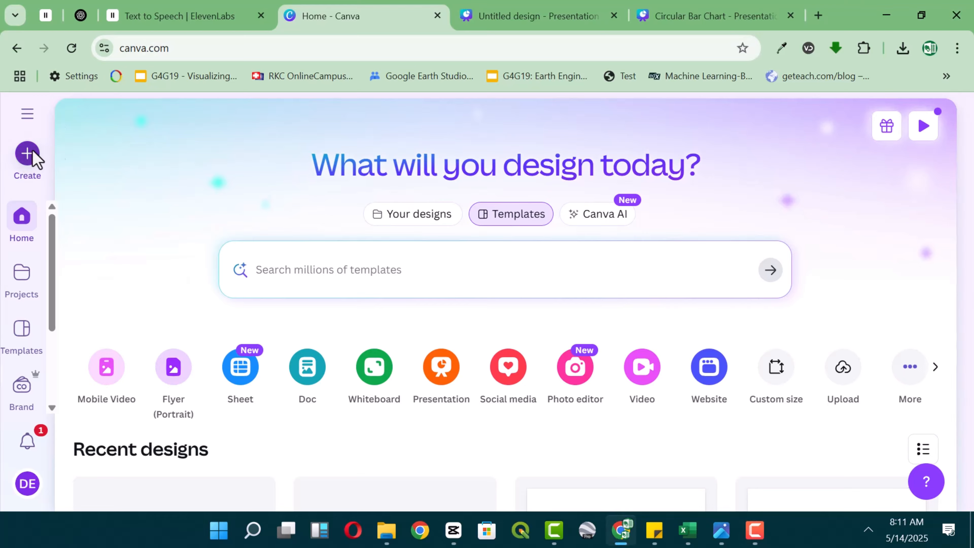
In Canva, create a Presentation (4:3) design and go to the blank untitled 4:3 presentation.
{"action": "left_click", "coordinate": [27, 156]}
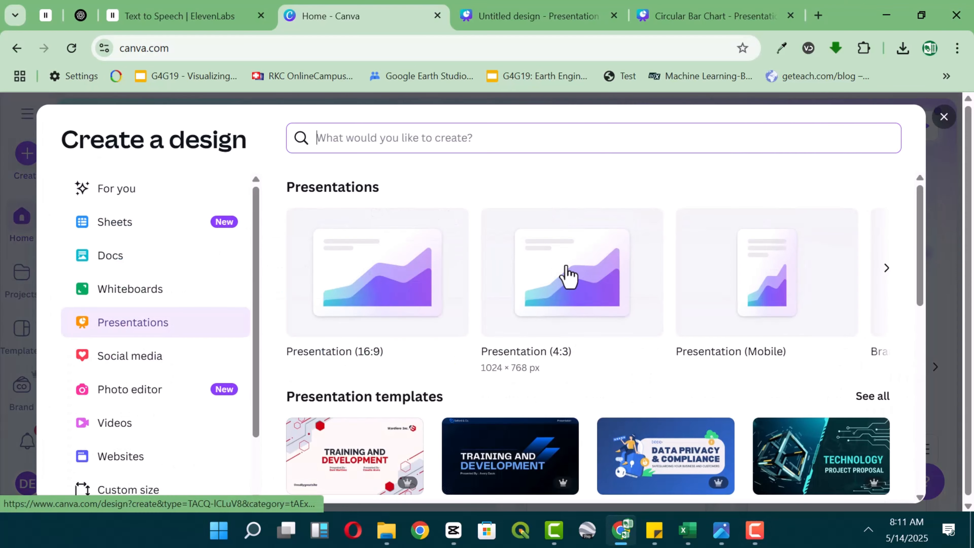
{"action": "left_click", "coordinate": [567, 275]}
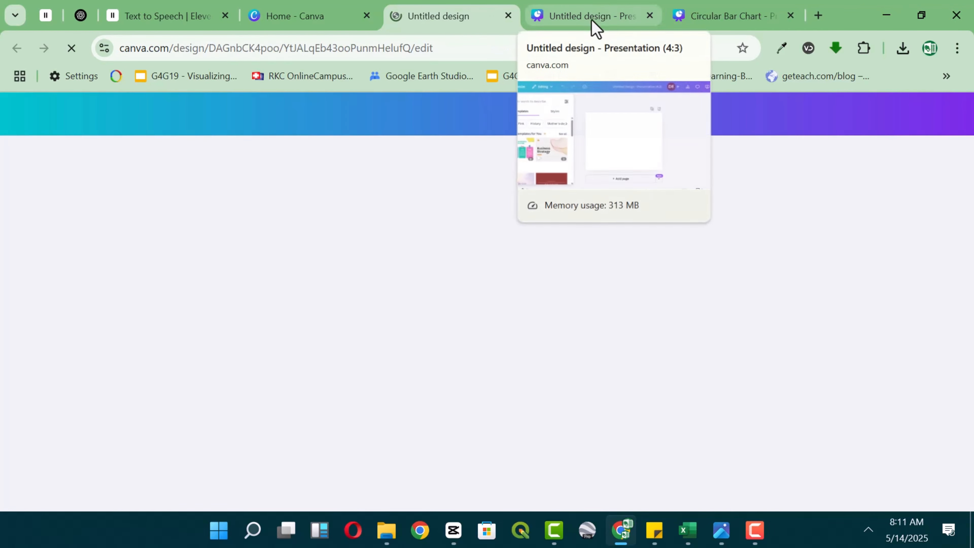
{"action": "left_click", "coordinate": [592, 20]}
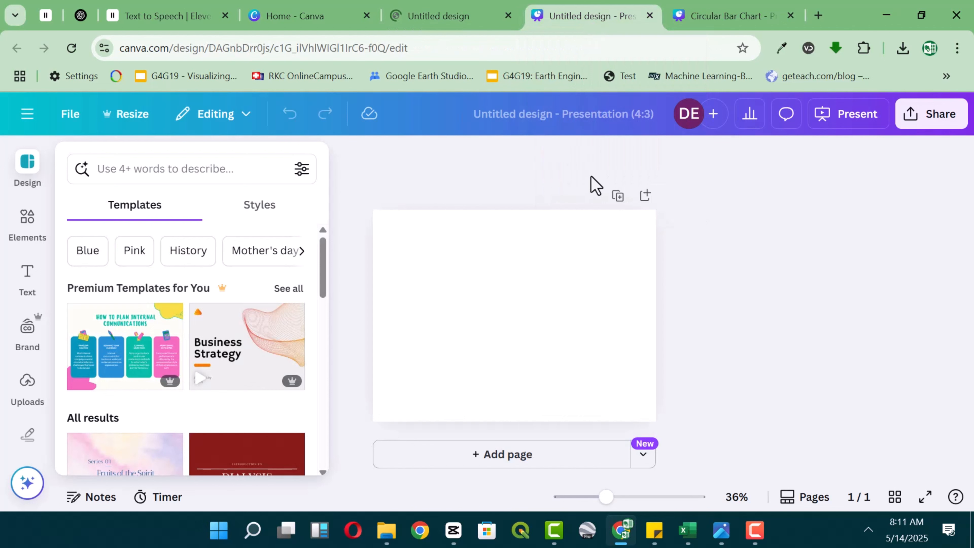
Rename the untitled presentation as Circular Bar Chart.
{"action": "left_click", "coordinate": [582, 113]}
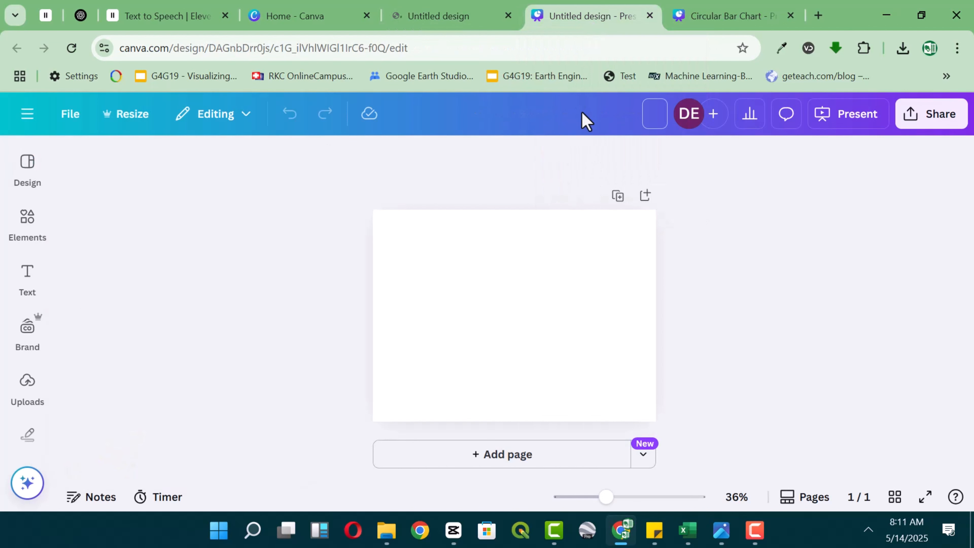
{"action": "type", "text": "circular"}
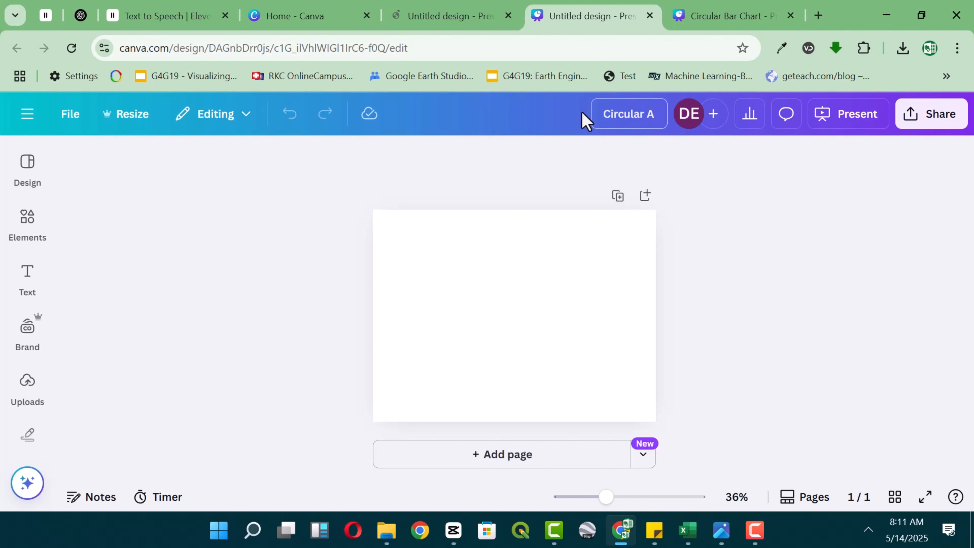
{"action": "key", "text": "BackSpace"}
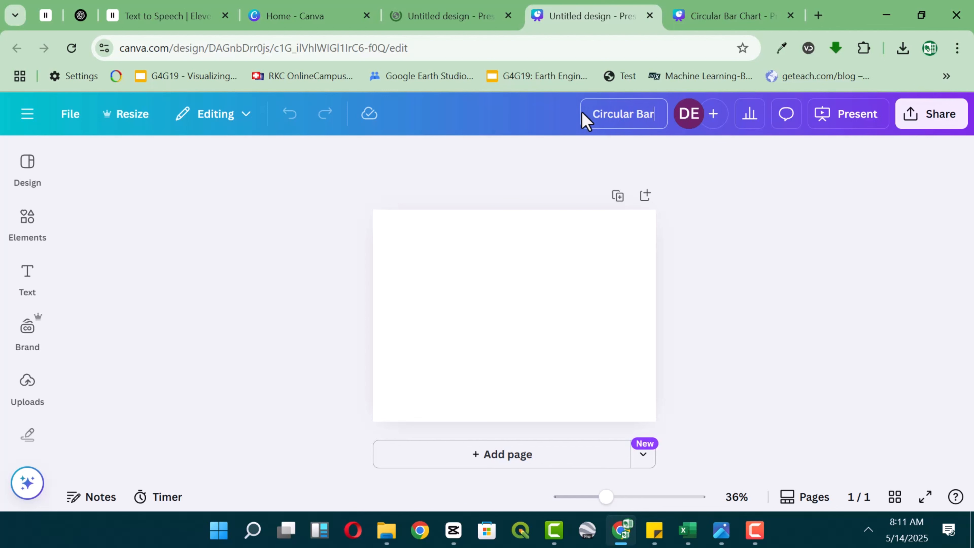
{"action": "type", "text": "Bar Chart"}
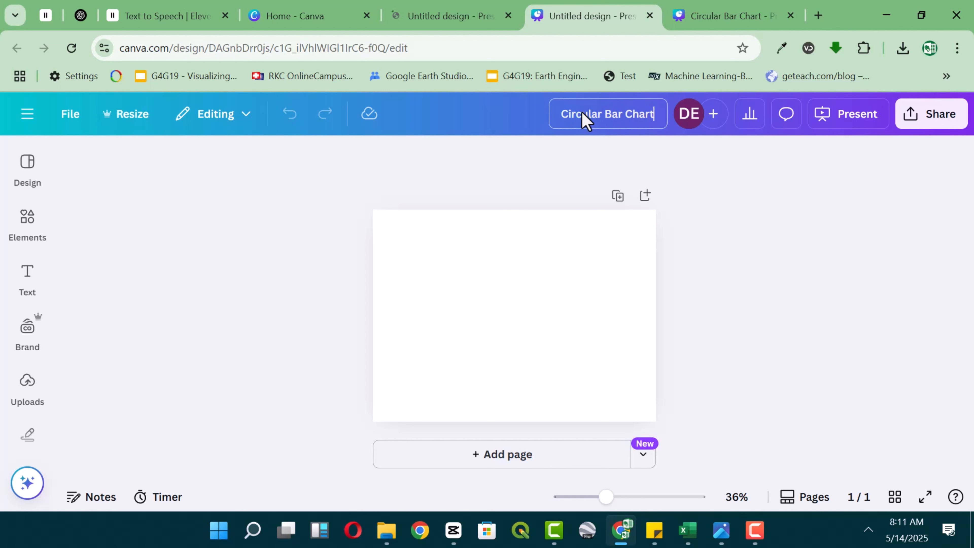
Set the blank page's background to the solid dark red #AB0033.
{"action": "left_click", "coordinate": [467, 329]}
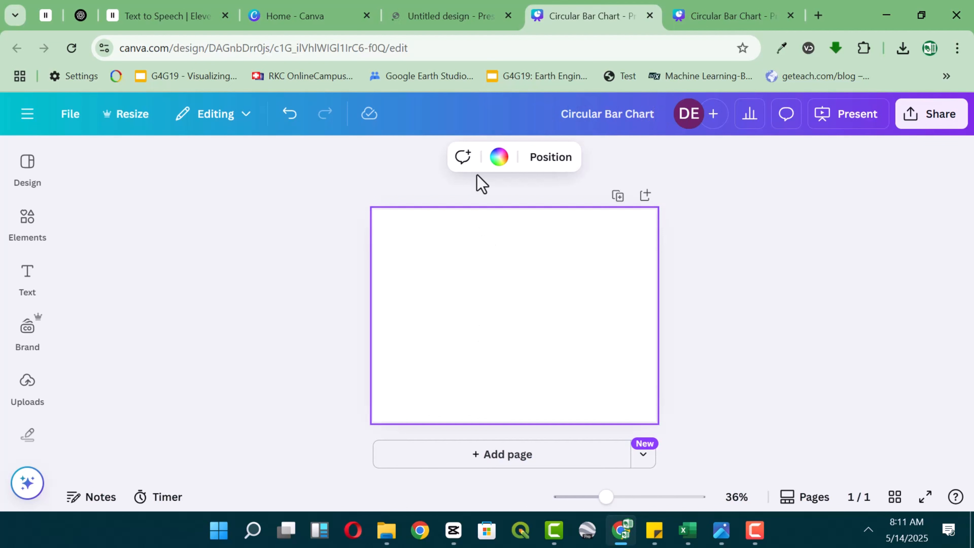
{"action": "left_click", "coordinate": [499, 156]}
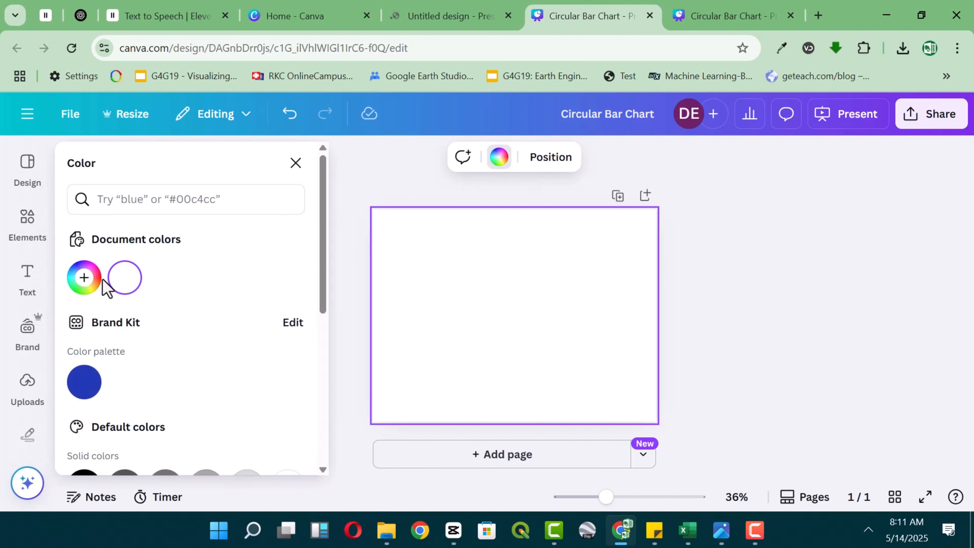
{"action": "left_click", "coordinate": [85, 282]}
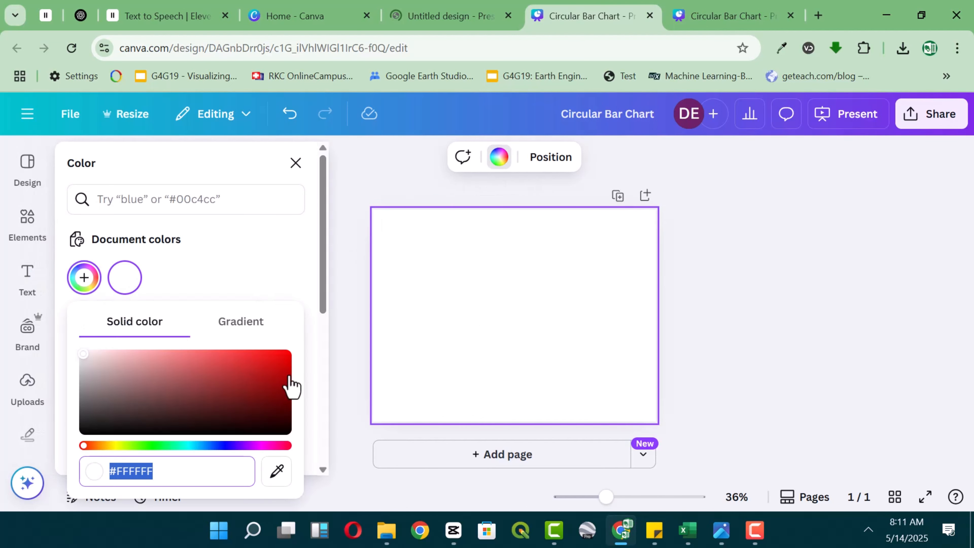
{"action": "left_click", "coordinate": [287, 368]}
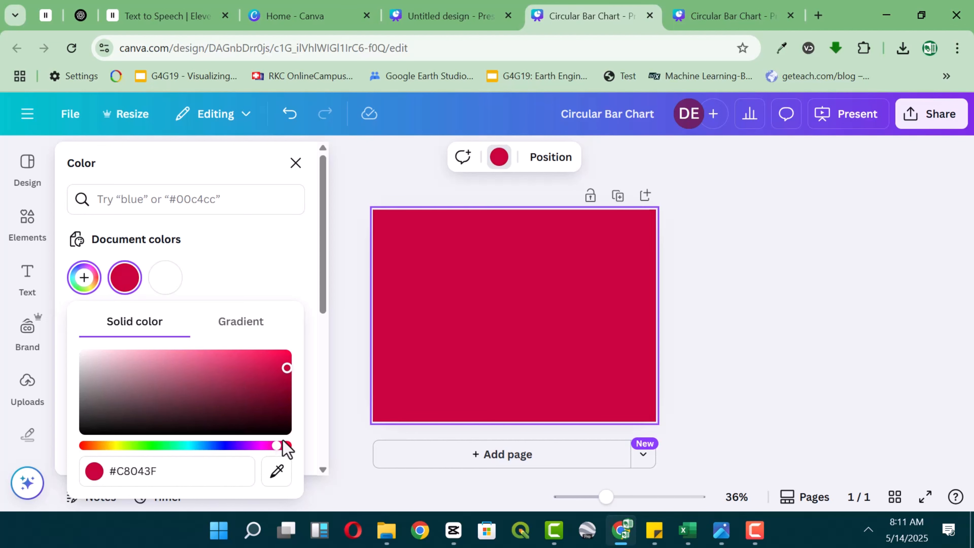
{"action": "mouse_move", "coordinate": [285, 369]}
{"action": "left_mouse_down"}
{"action": "mouse_move", "coordinate": [296, 393]}
{"action": "mouse_move", "coordinate": [287, 378]}
{"action": "left_mouse_up"}
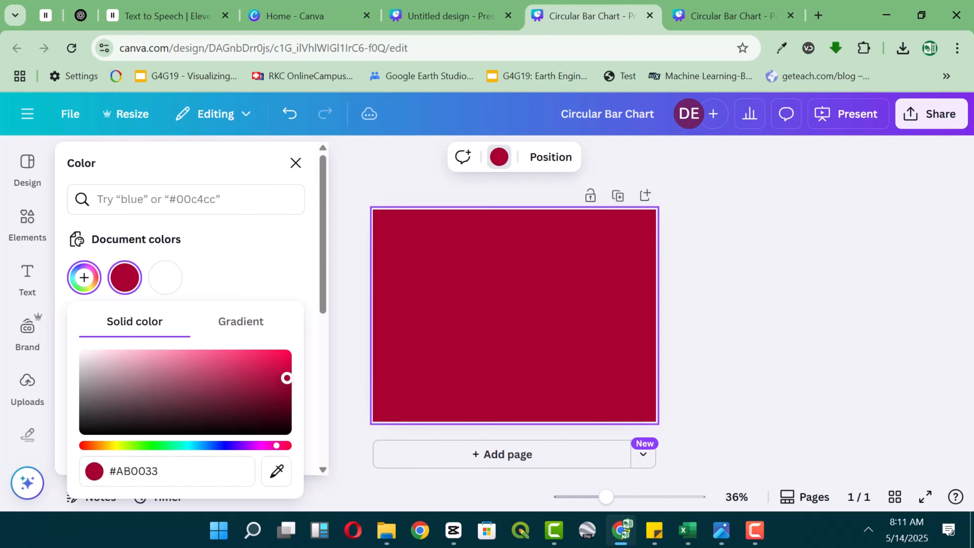
{"action": "left_click", "coordinate": [730, 290]}
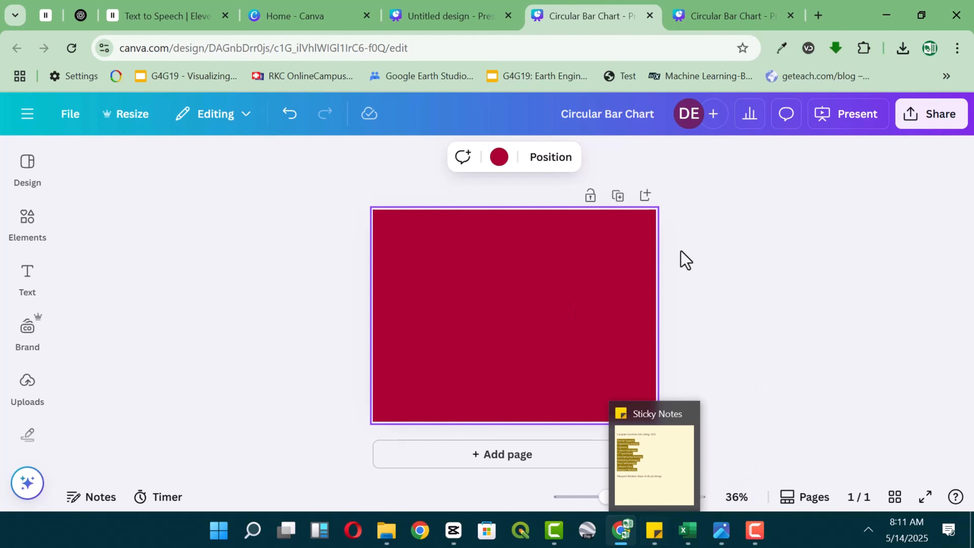
{"action": "left_click", "coordinate": [708, 249]}
Switch to Sticky Notes and copy the title line "Europian Countries Job Listing, 2025" from the note.
{"action": "left_click", "coordinate": [652, 541]}
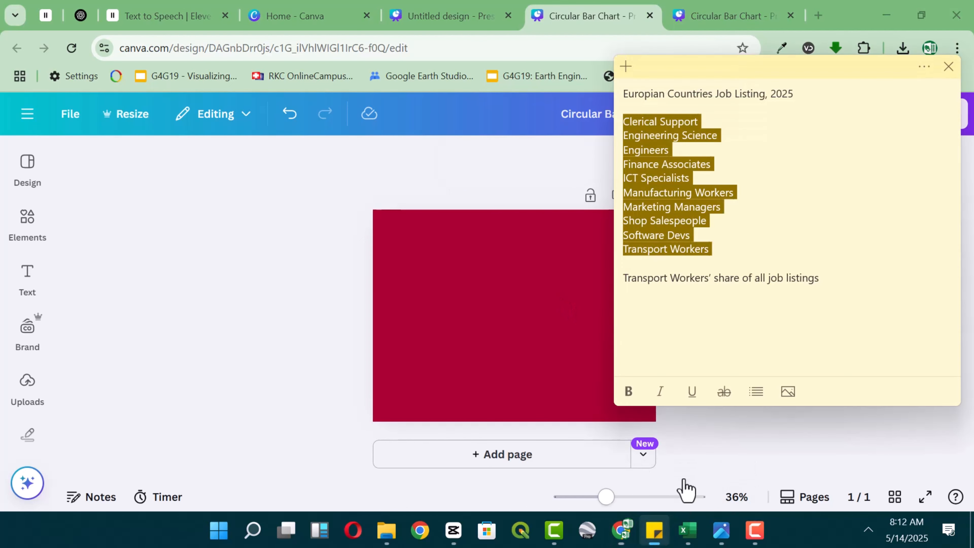
{"action": "left_click", "coordinate": [744, 95]}
{"action": "left_click_drag", "start_coordinate": [798, 89], "coordinate": [620, 86]}
{"action": "key", "text": "ctrl+c"}
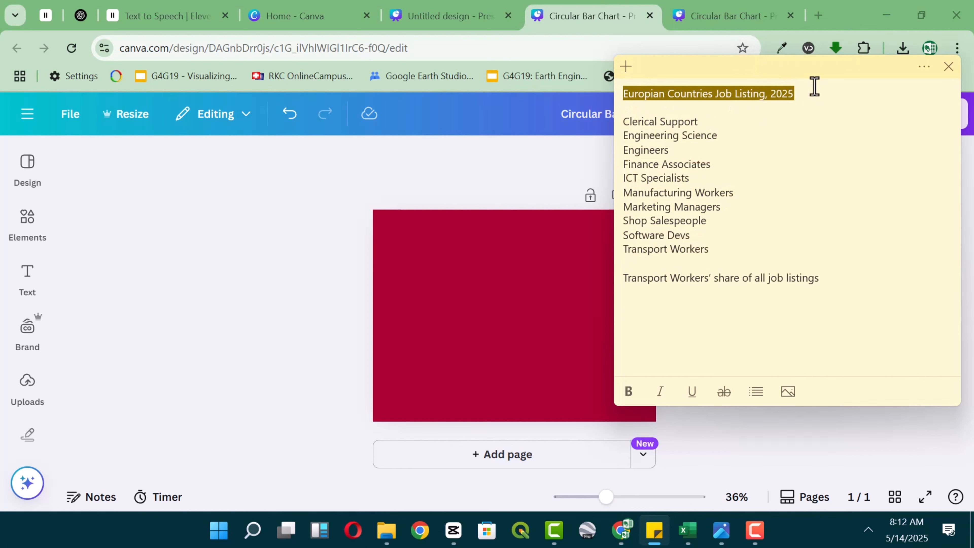
Back in Canva, add a heading with the copied title, shrink it to one line at size 39.9 and place it at the page's top.
{"action": "left_click", "coordinate": [255, 222]}
{"action": "left_click", "coordinate": [25, 284]}
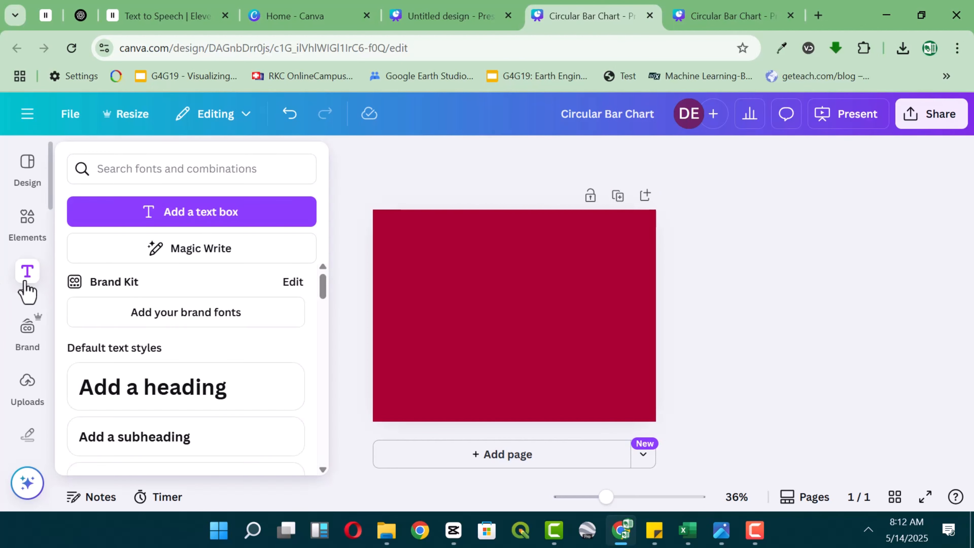
{"action": "left_click", "coordinate": [154, 388]}
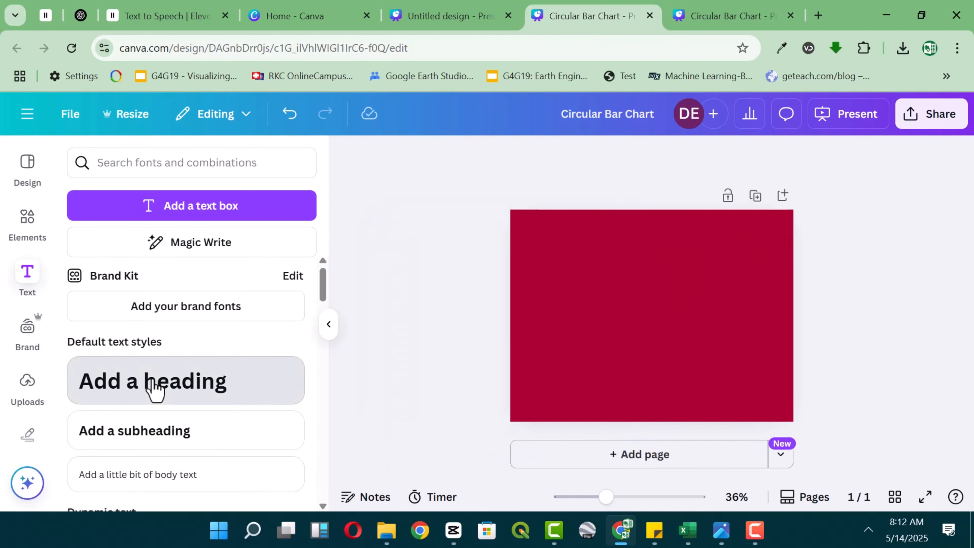
{"action": "key", "text": "ctrl+v"}
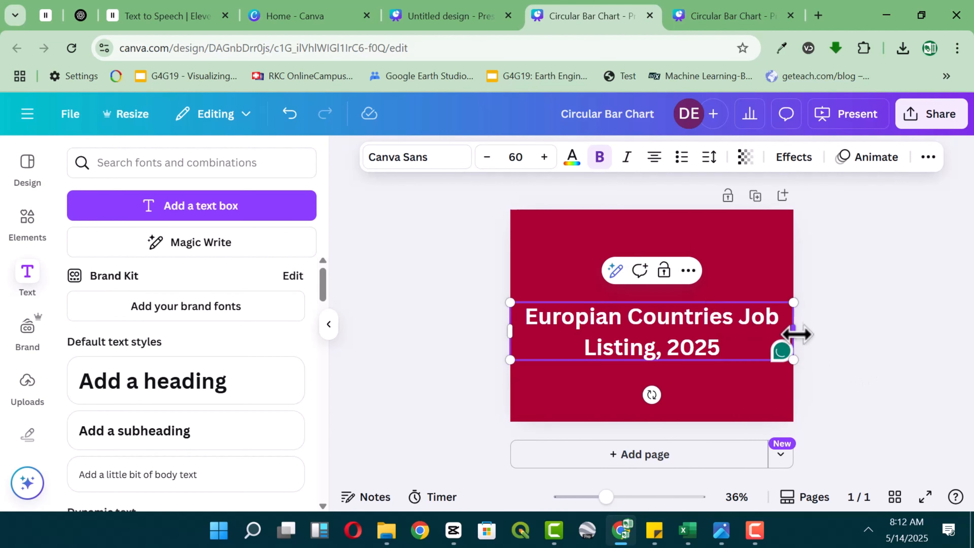
{"action": "mouse_move", "coordinate": [794, 331]}
{"action": "left_mouse_down"}
{"action": "mouse_move", "coordinate": [924, 311]}
{"action": "mouse_move", "coordinate": [944, 318]}
{"action": "mouse_move", "coordinate": [788, 337]}
{"action": "left_mouse_up"}
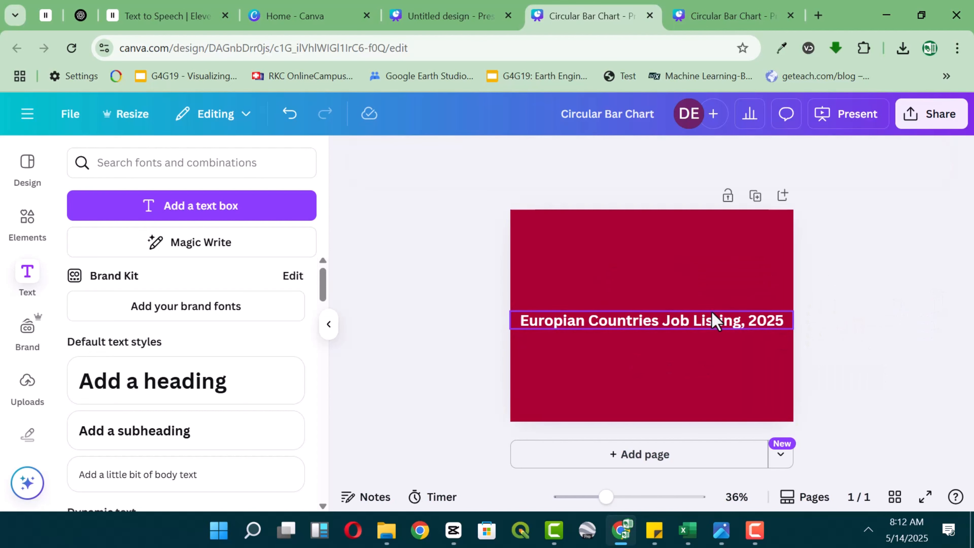
{"action": "left_click_drag", "start_coordinate": [705, 320], "coordinate": [702, 230]}
Give the title the Hollow text effect and set its colour to the default yellow.
{"action": "left_click", "coordinate": [793, 157]}
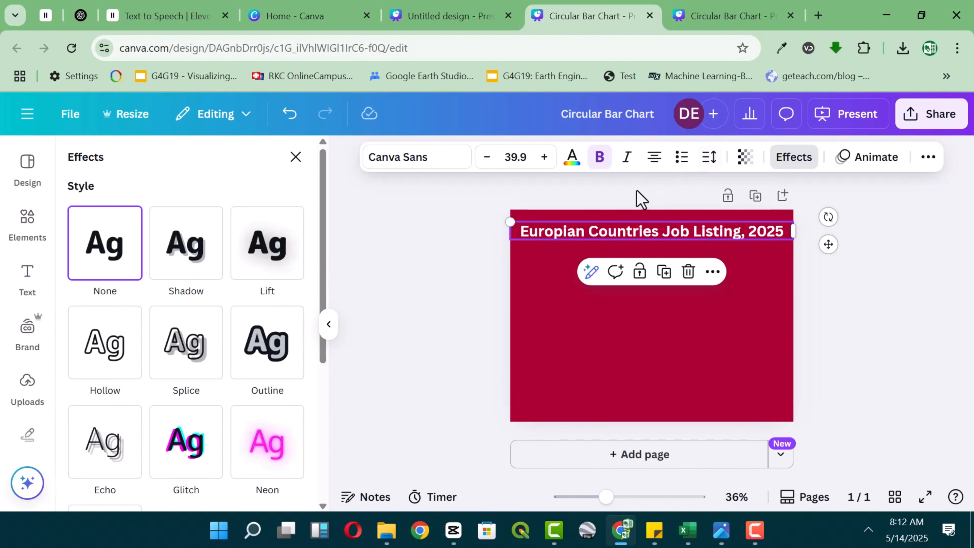
{"action": "left_click", "coordinate": [125, 357]}
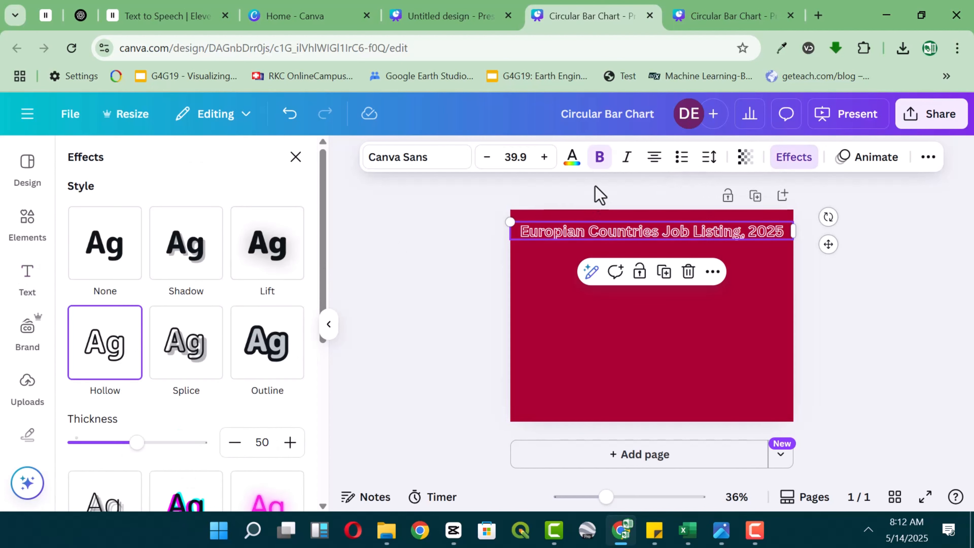
{"action": "left_click", "coordinate": [572, 157]}
{"action": "scroll", "coordinate": [183, 322], "scroll_direction": "down", "scroll_amount": 3}
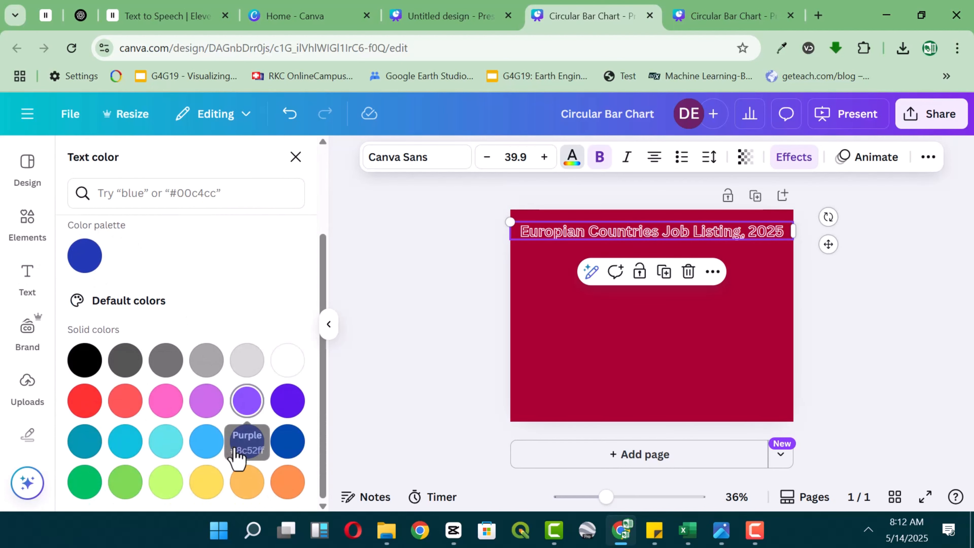
{"action": "left_click", "coordinate": [210, 484]}
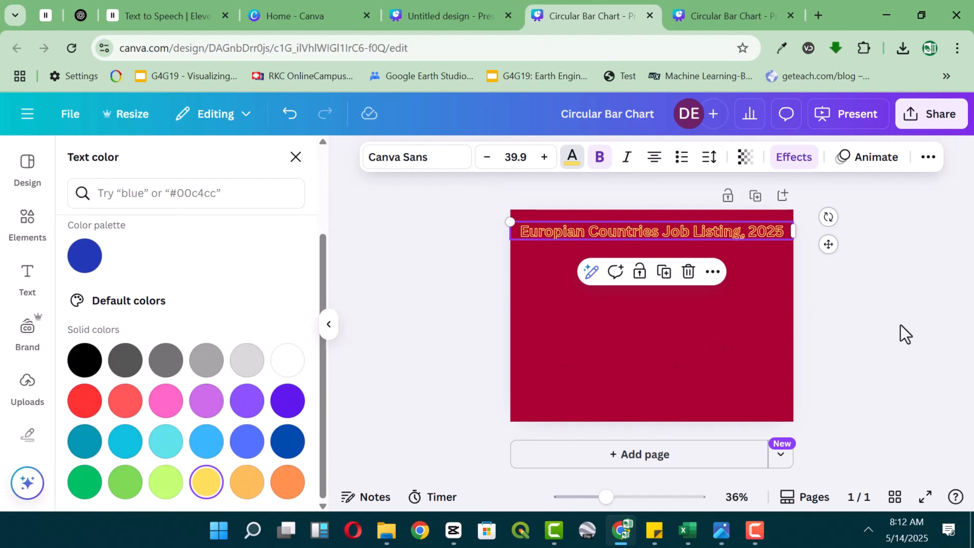
{"action": "left_click", "coordinate": [888, 321]}
Add a white horizontal line directly beneath the title and extend it to about the title's full width.
{"action": "left_click", "coordinate": [787, 350]}
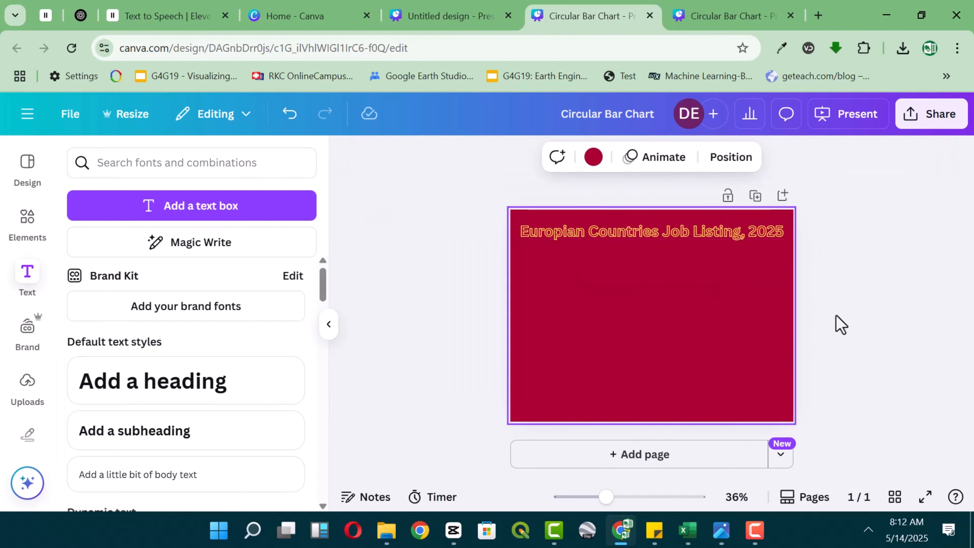
{"action": "key", "text": "l"}
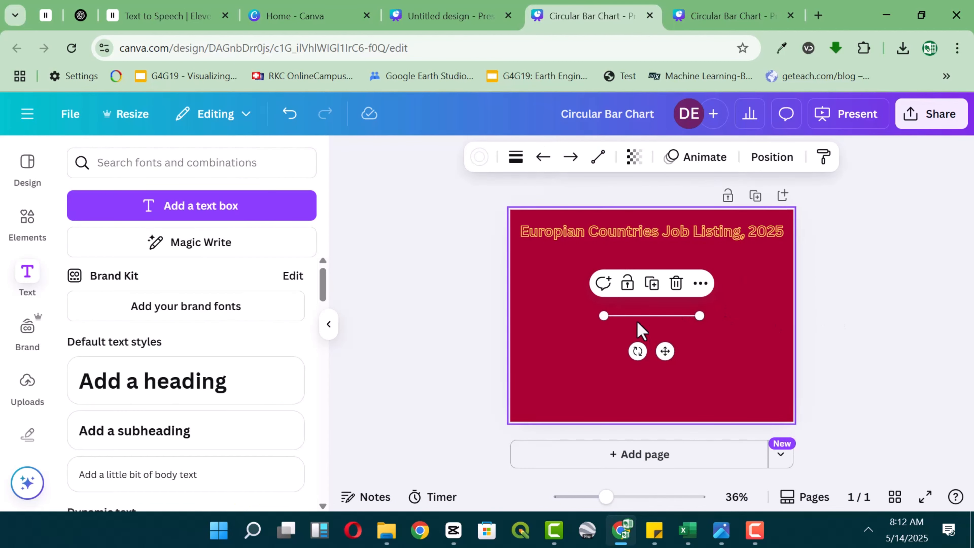
{"action": "left_click_drag", "start_coordinate": [640, 316], "coordinate": [557, 240]}
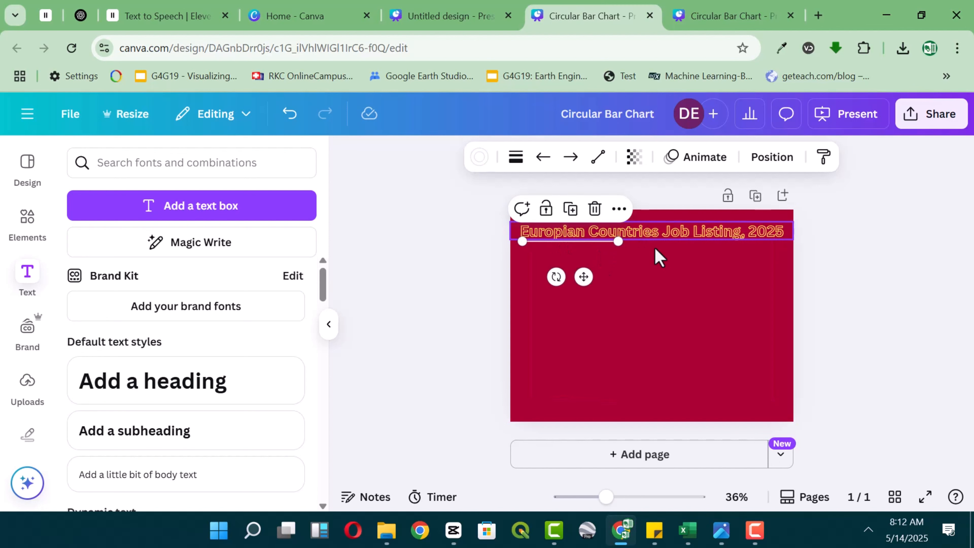
{"action": "left_click_drag", "start_coordinate": [618, 242], "coordinate": [774, 256]}
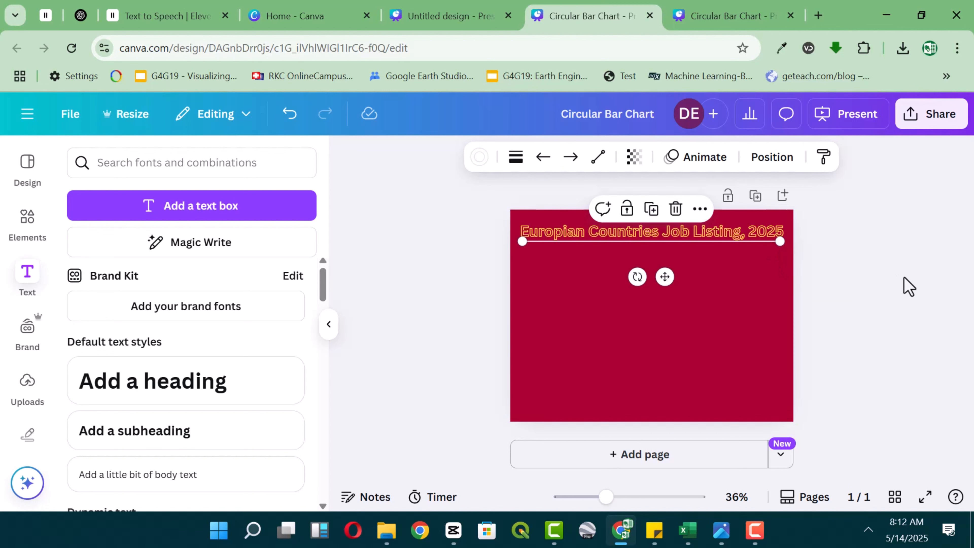
{"action": "left_click", "coordinate": [856, 298]}
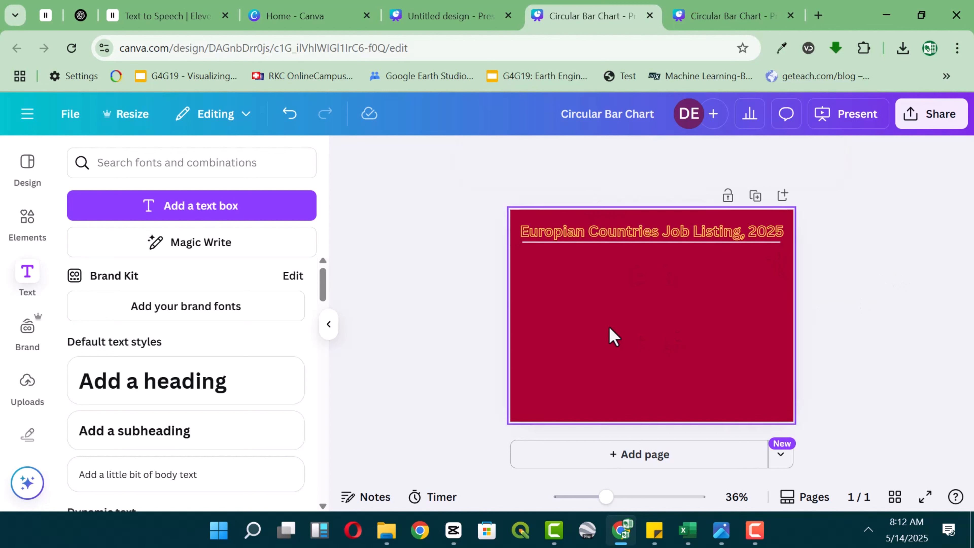
Upload the Circular Chart file from the Cirular Bar Chart folder to the design's uploads.
{"action": "left_click", "coordinate": [26, 399]}
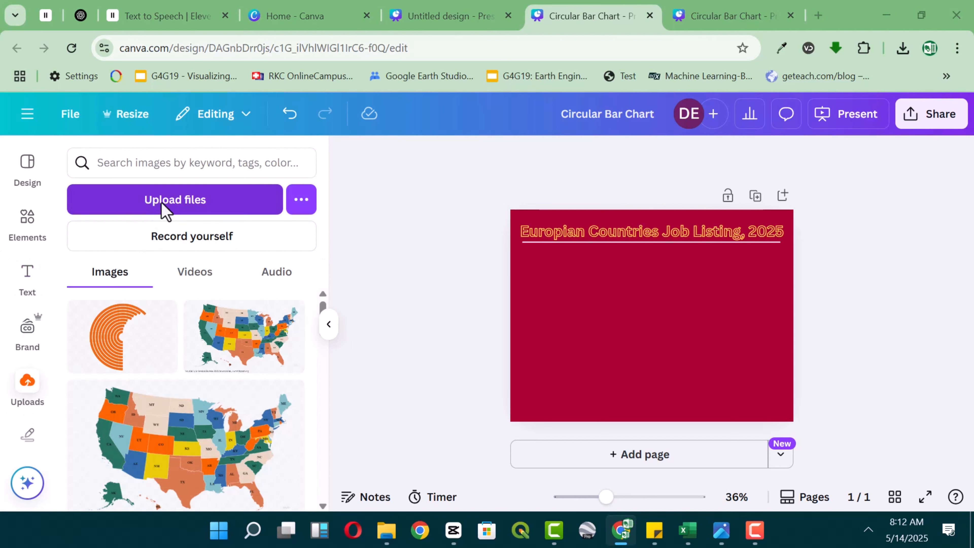
{"action": "left_click", "coordinate": [212, 209]}
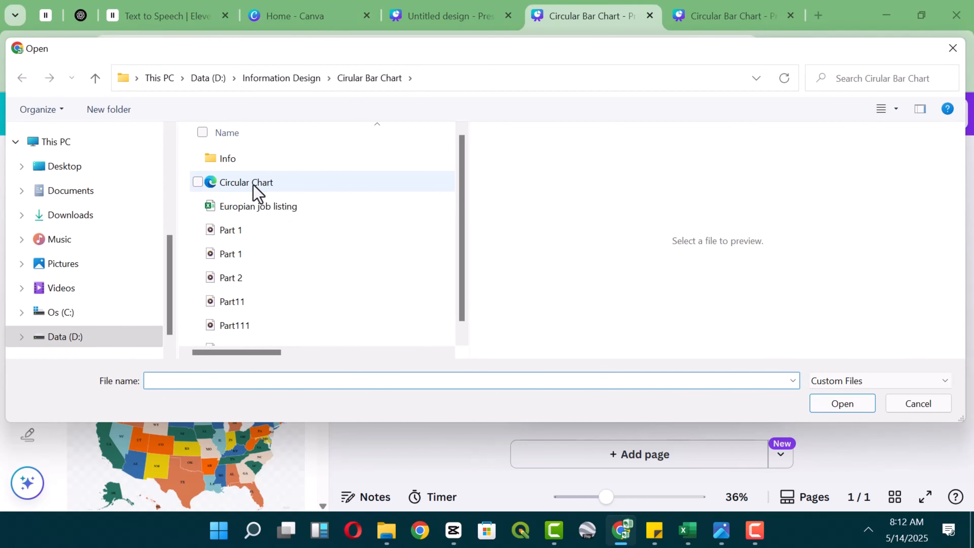
{"action": "left_click", "coordinate": [235, 184]}
{"action": "left_click", "coordinate": [842, 403]}
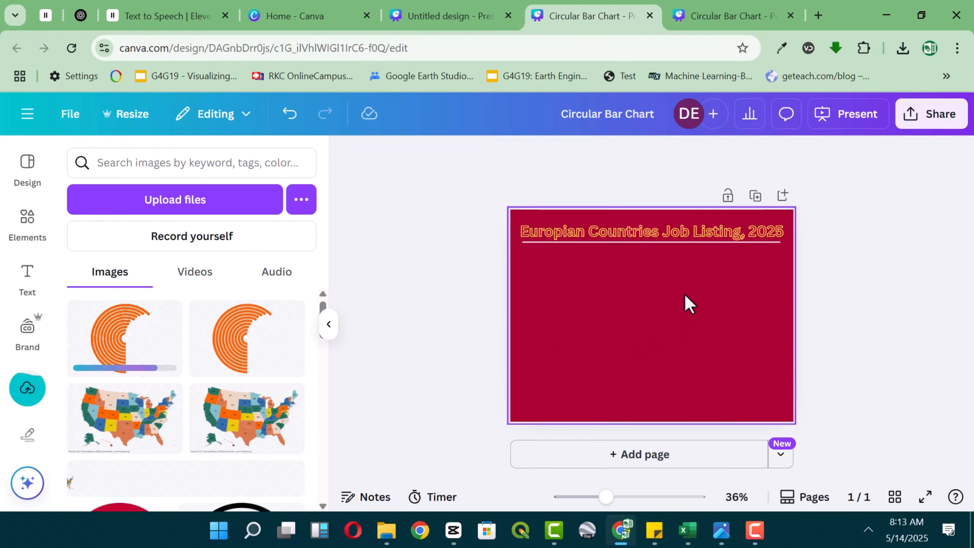
Place the uploaded circular chart on the left half of the page below the title line and enlarge it down to the page's bottom edge.
{"action": "left_click_drag", "start_coordinate": [119, 338], "coordinate": [735, 432]}
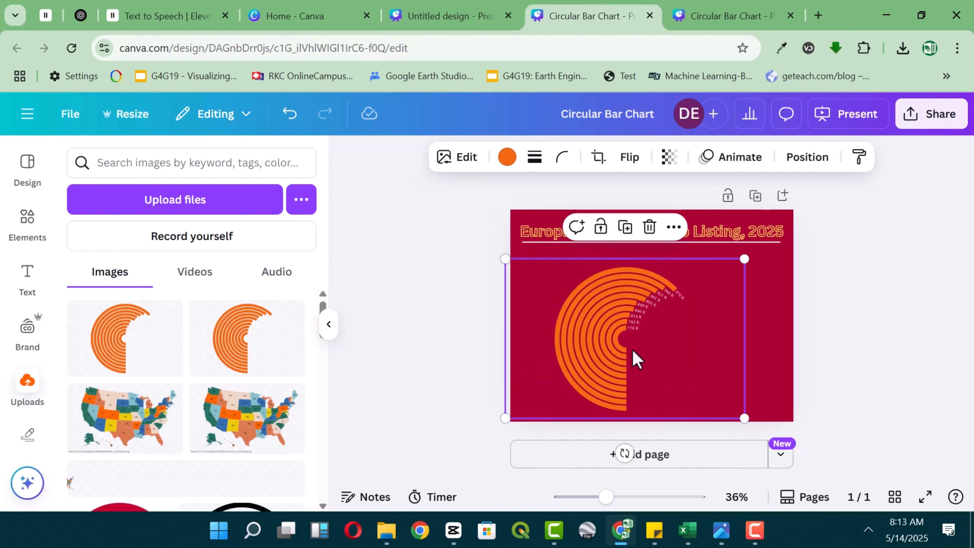
{"action": "left_click_drag", "start_coordinate": [628, 360], "coordinate": [602, 354]}
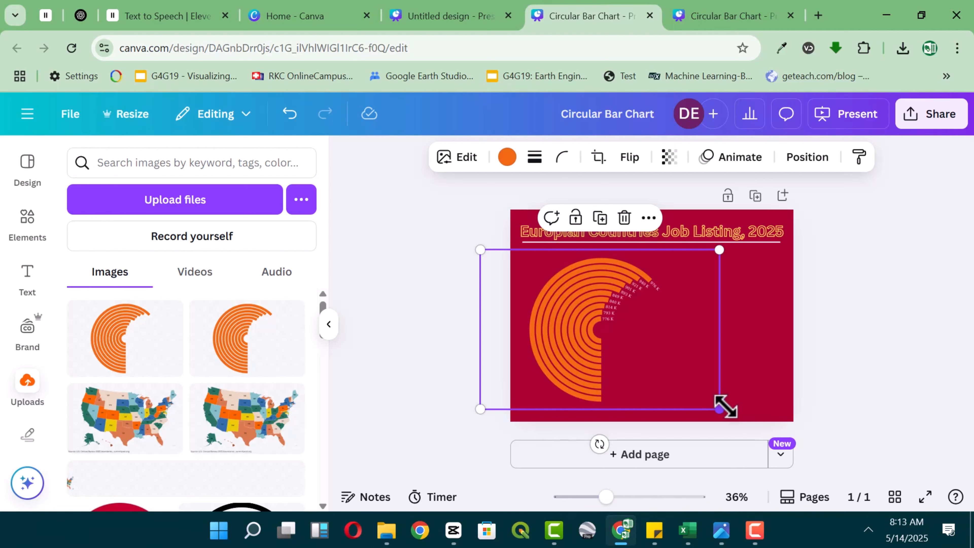
{"action": "left_click_drag", "start_coordinate": [725, 406], "coordinate": [744, 419]}
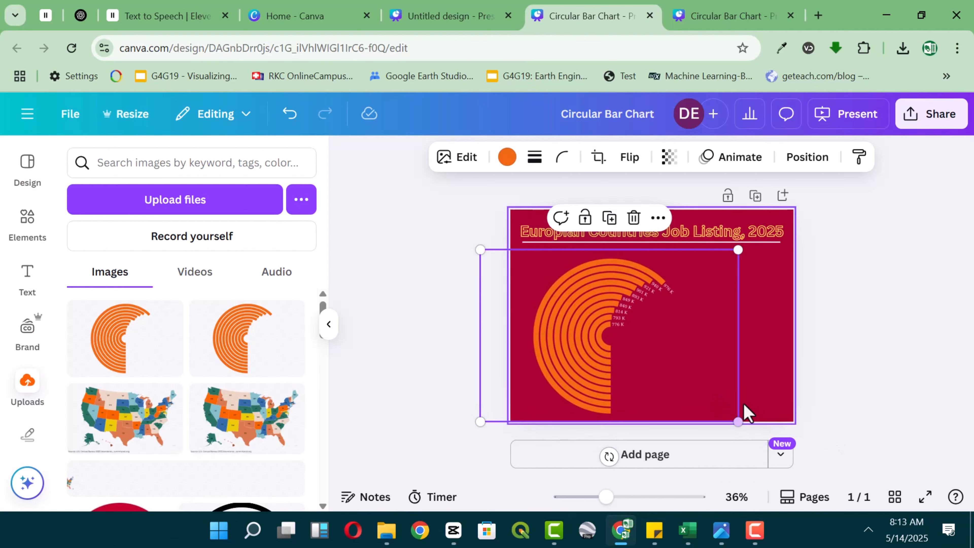
Recolour the chart's orange bars with the document's yellow to match the title.
{"action": "left_click", "coordinate": [507, 157]}
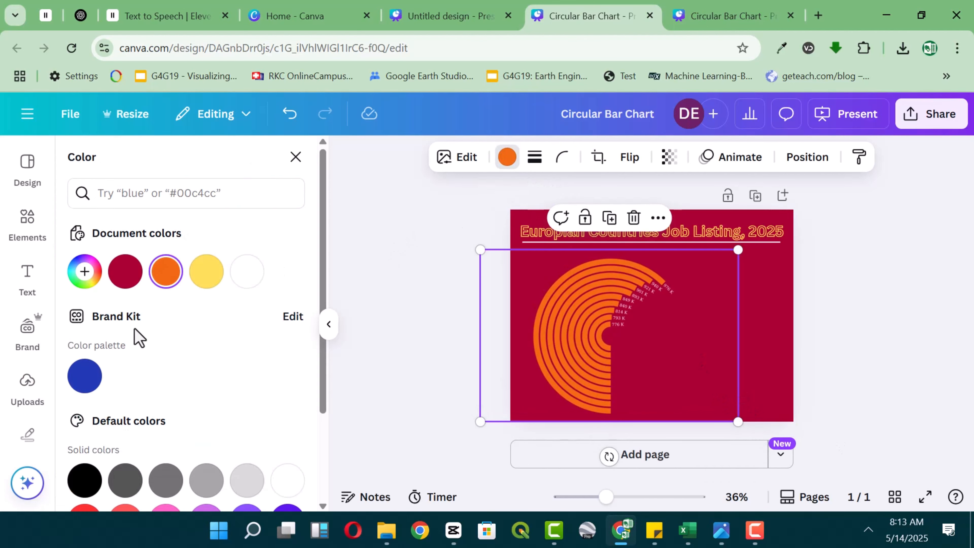
{"action": "left_click", "coordinate": [206, 272]}
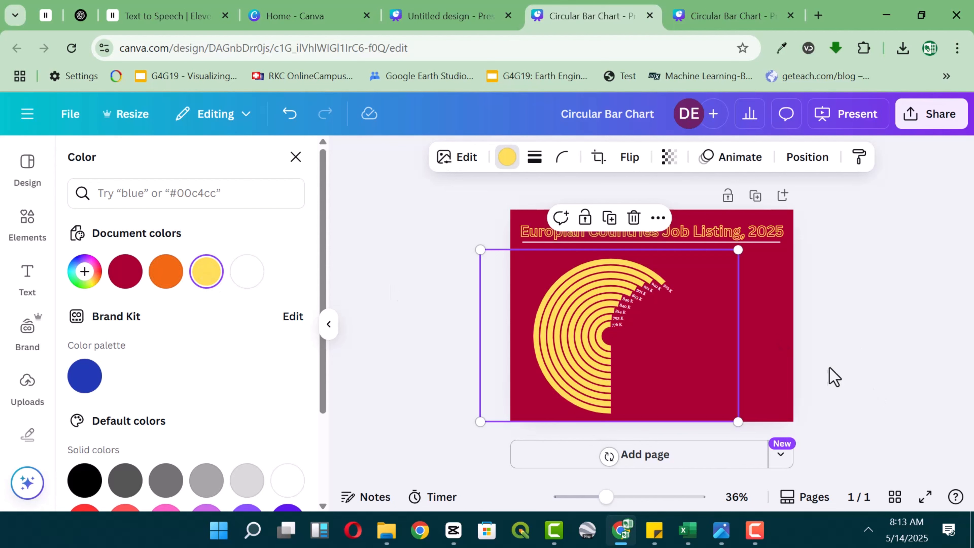
{"action": "left_click", "coordinate": [624, 497]}
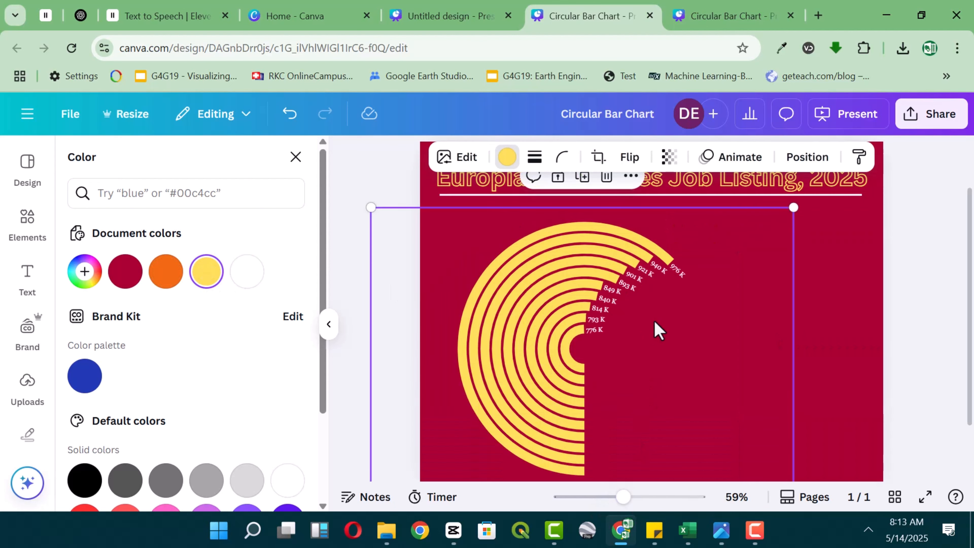
{"action": "scroll", "coordinate": [738, 362], "scroll_direction": "down", "scroll_amount": 2}
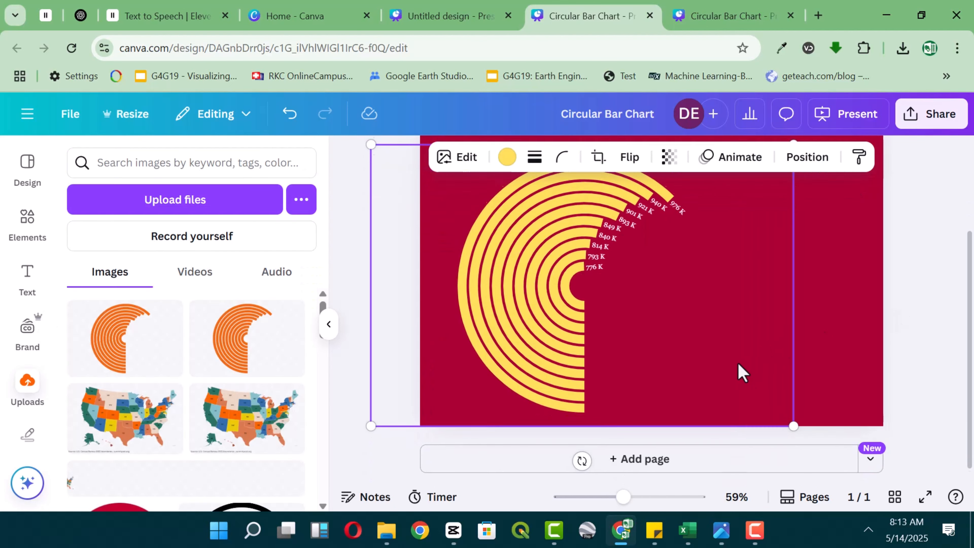
{"action": "left_click", "coordinate": [357, 269]}
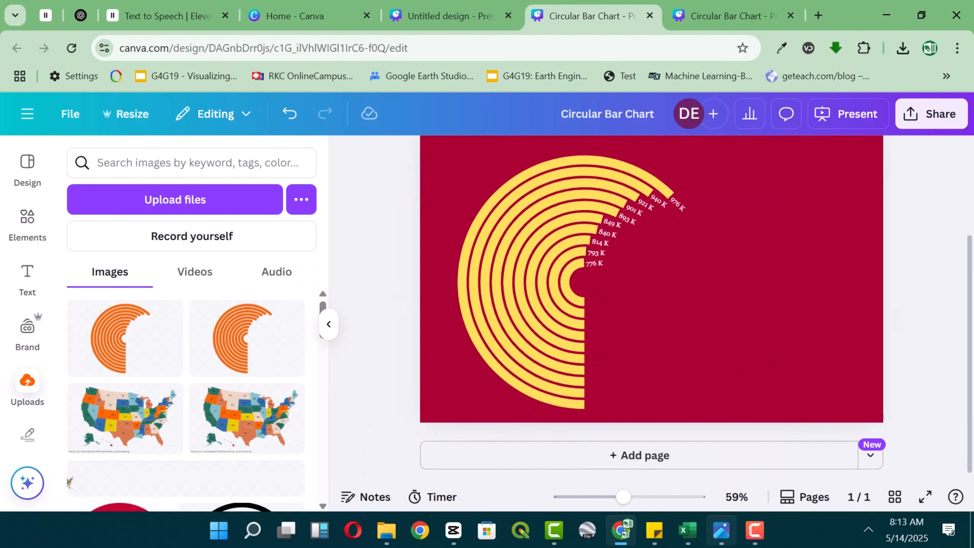
Switch to Sticky Notes and open the note with the list of professions.
{"action": "left_click", "coordinate": [653, 542]}
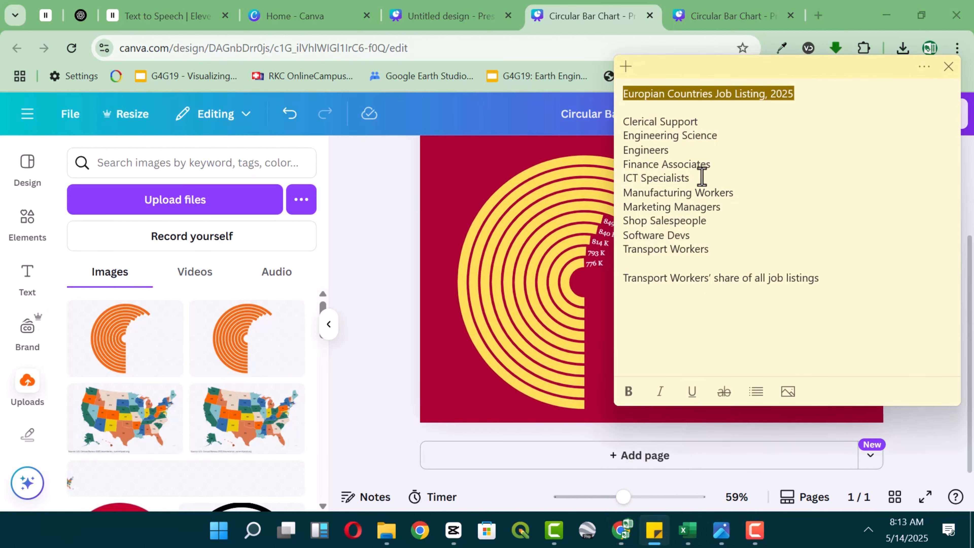